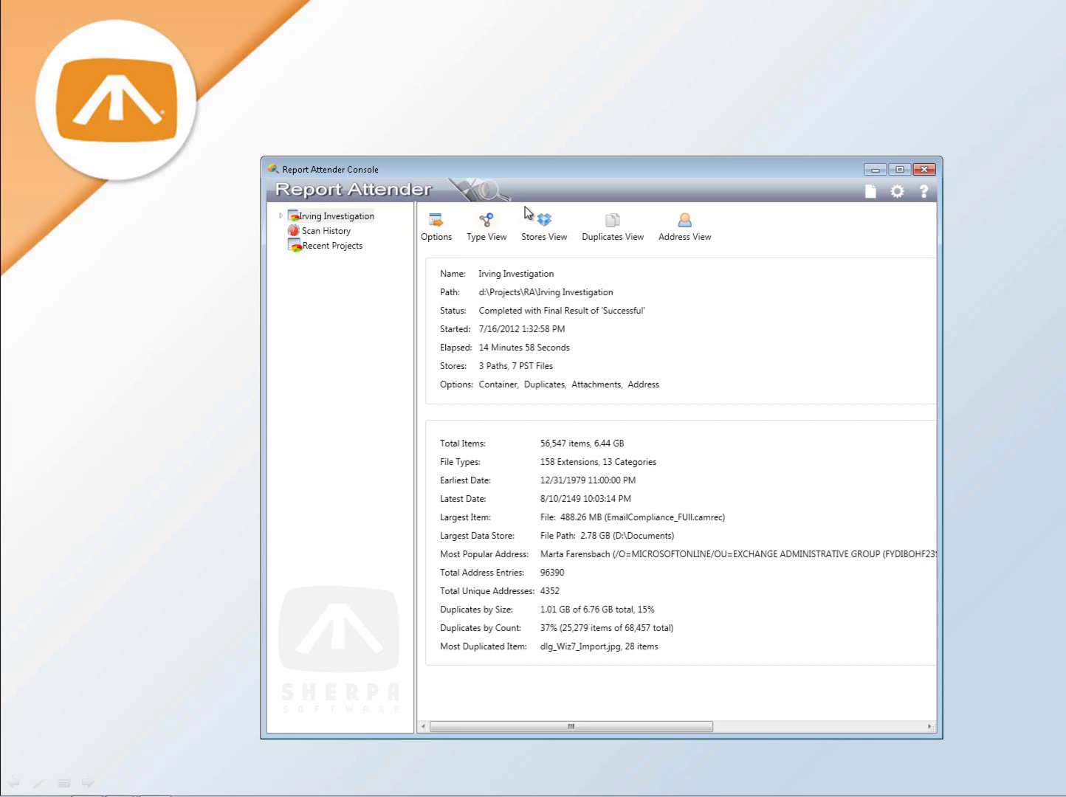
# Step: Expand the Irving Investigation project and show the summary of its Stores
pyautogui.doubleClick(301, 220)
pyautogui.click(325, 247)
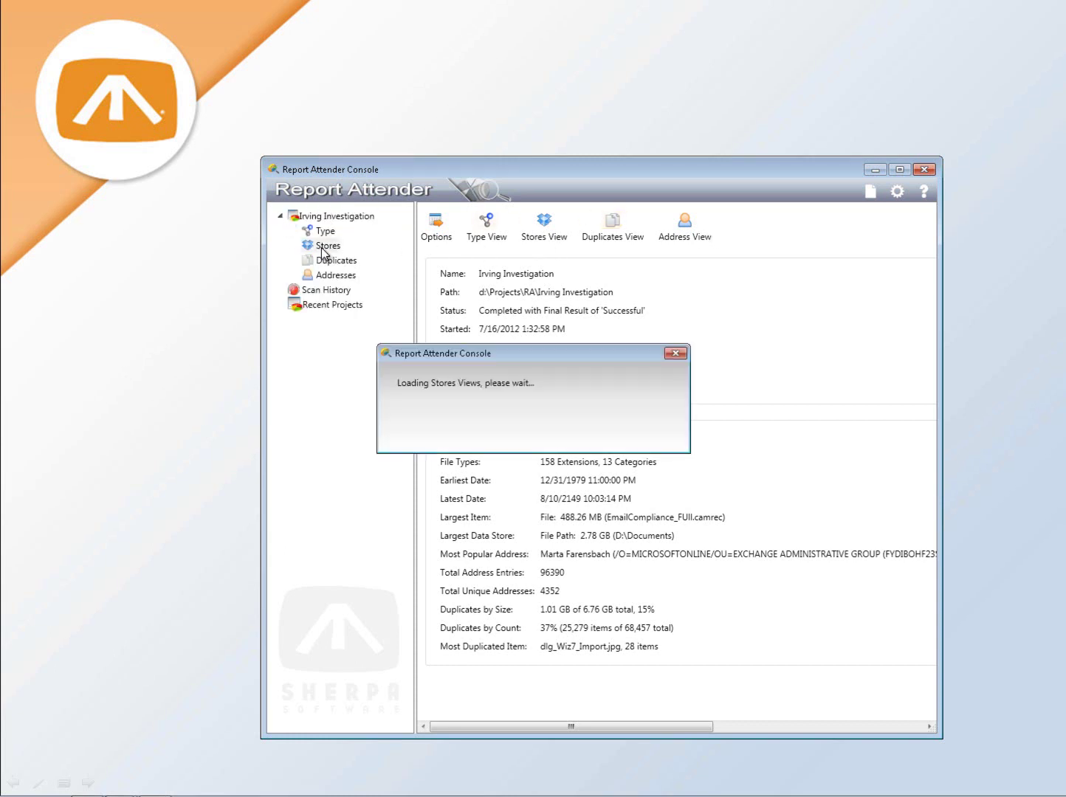
pyautogui.click(295, 245)
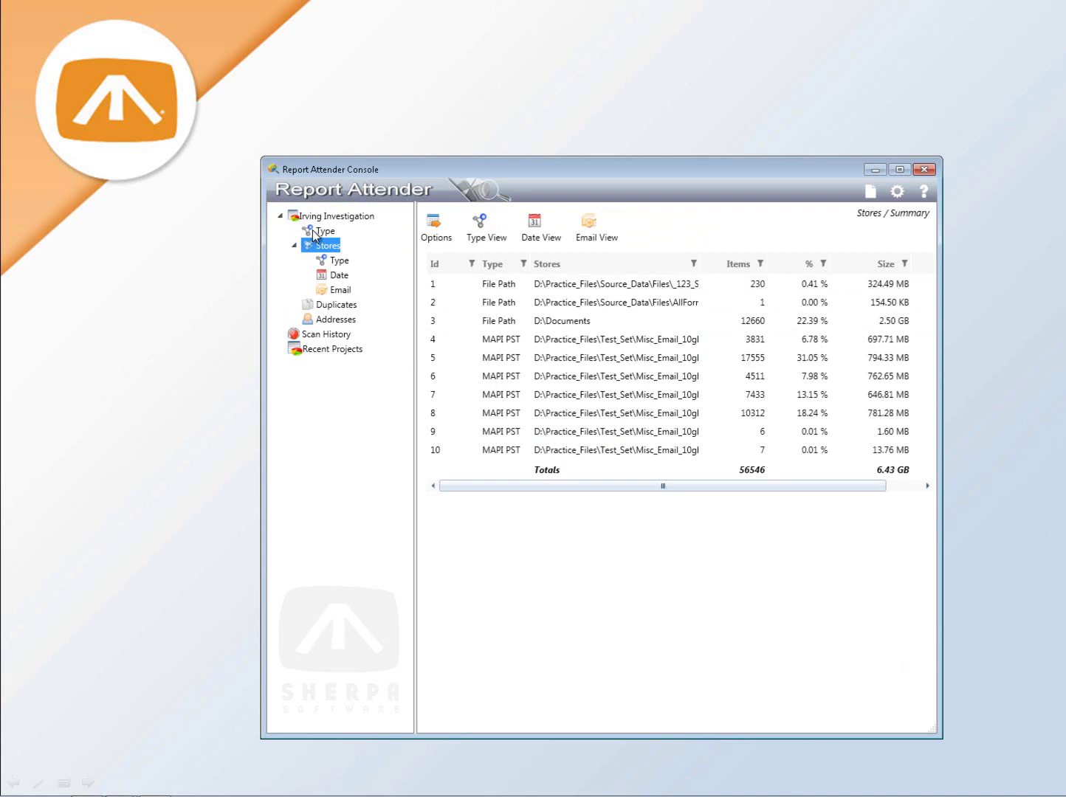
# Step: Show the project's Type statistics and open the All breakdown of item types
pyautogui.click(312, 230)
pyautogui.click(295, 226)
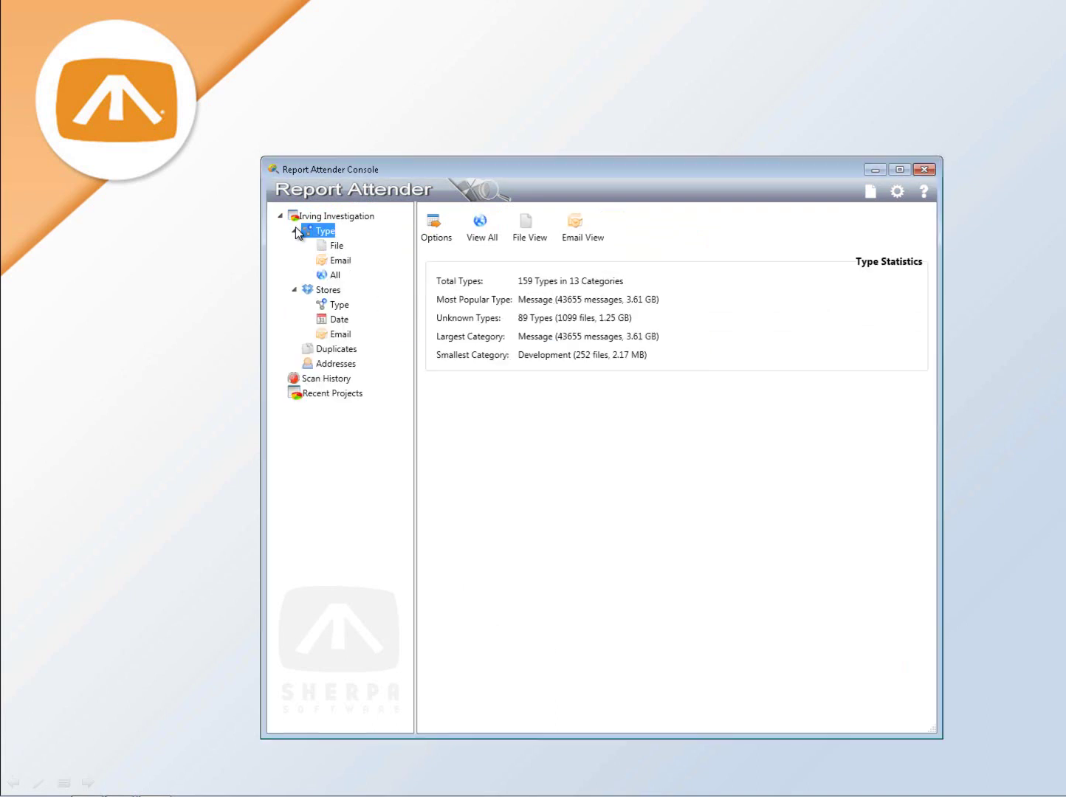
pyautogui.click(329, 276)
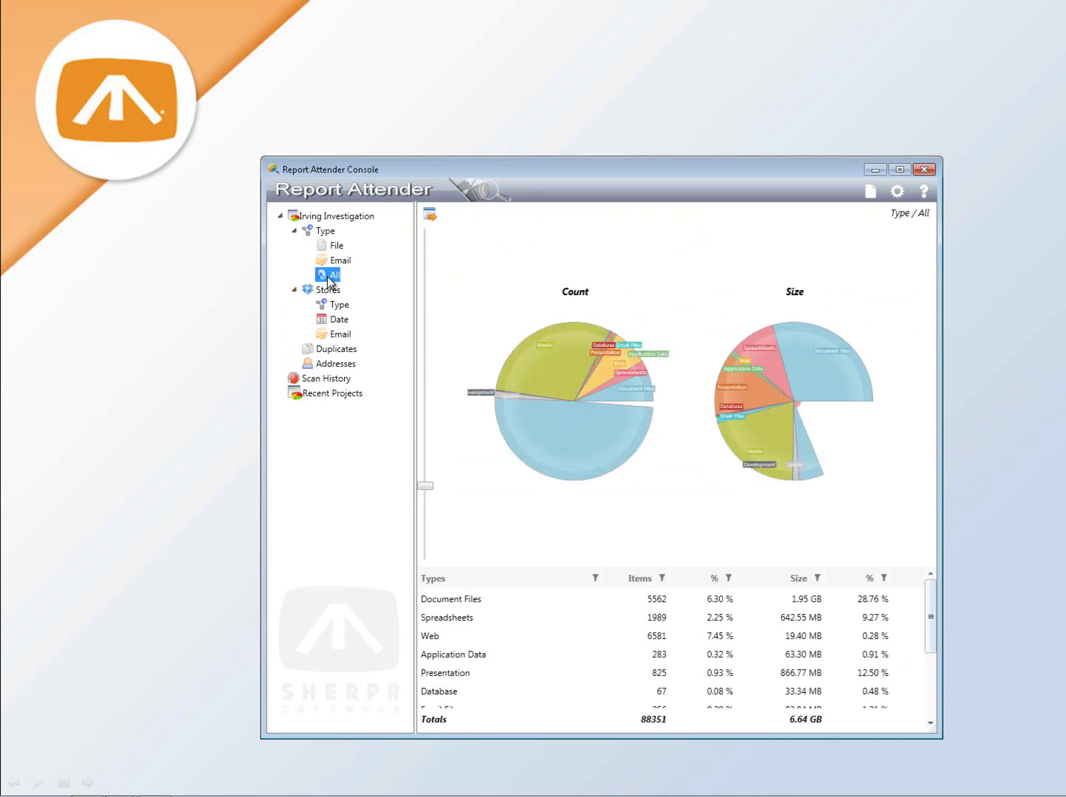
pyautogui.moveTo(939, 634)
pyautogui.mouseDown()
pyautogui.moveTo(932, 720)
pyautogui.moveTo(931, 623)
pyautogui.mouseUp()
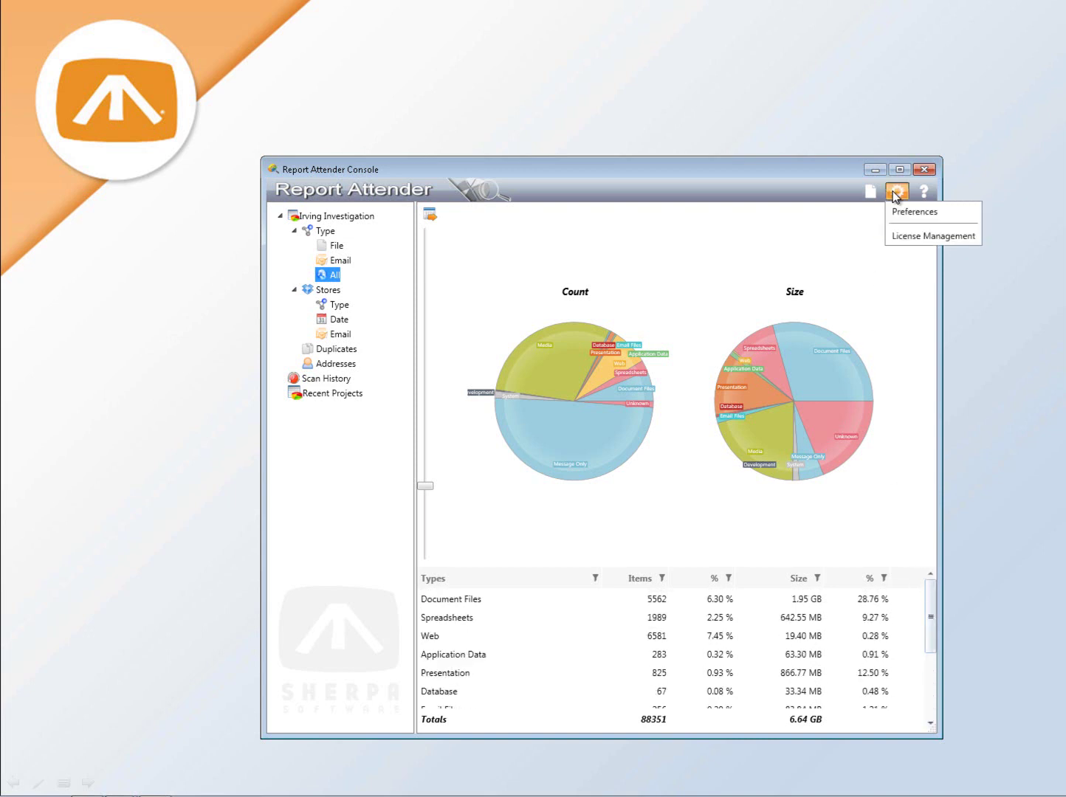
# Step: Review the file extension categories in the preferences and close them without making changes
pyautogui.click(902, 214)
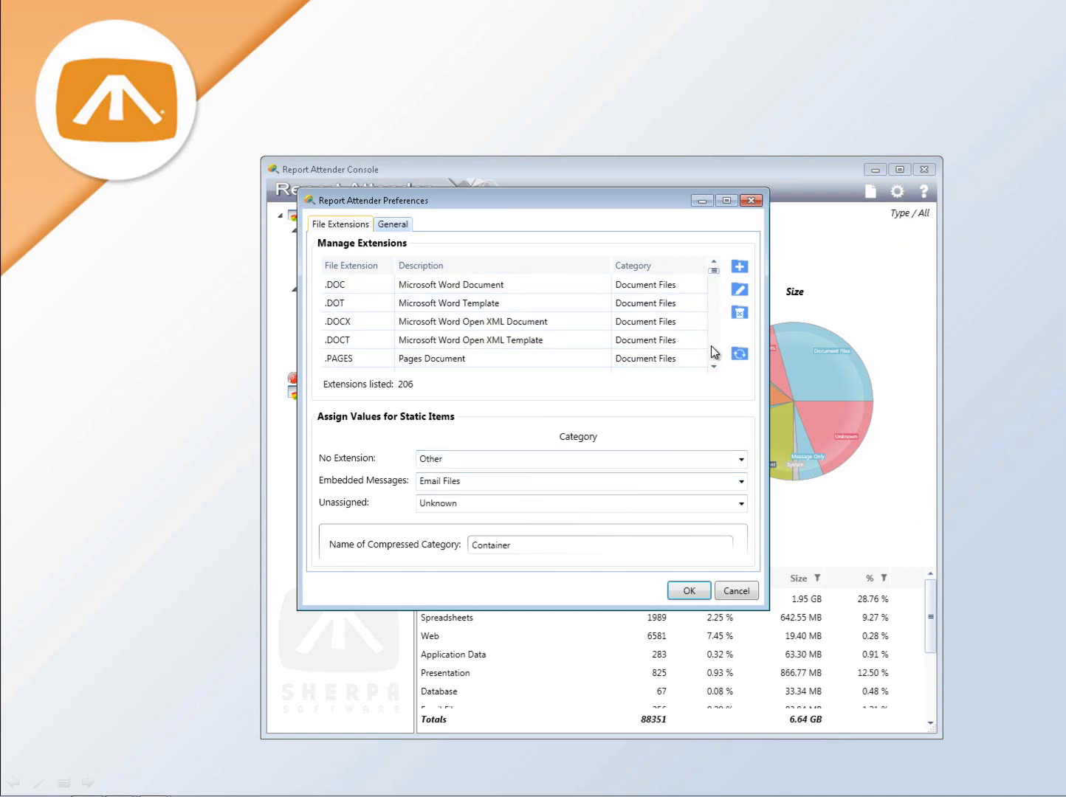
pyautogui.click(751, 202)
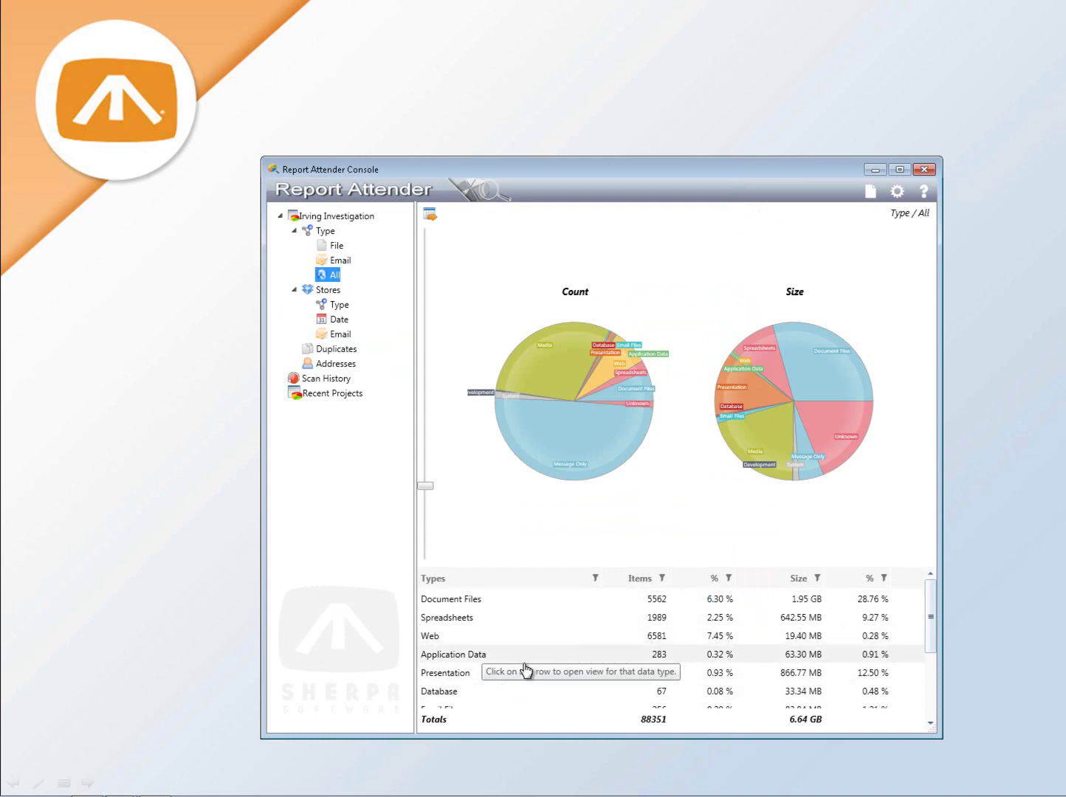
# Step: Enlarge the pie charts slightly and drill into the Document Files category of the All types view
pyautogui.moveTo(425, 485)
pyautogui.mouseDown()
pyautogui.moveTo(428, 428)
pyautogui.moveTo(435, 490)
pyautogui.mouseUp()
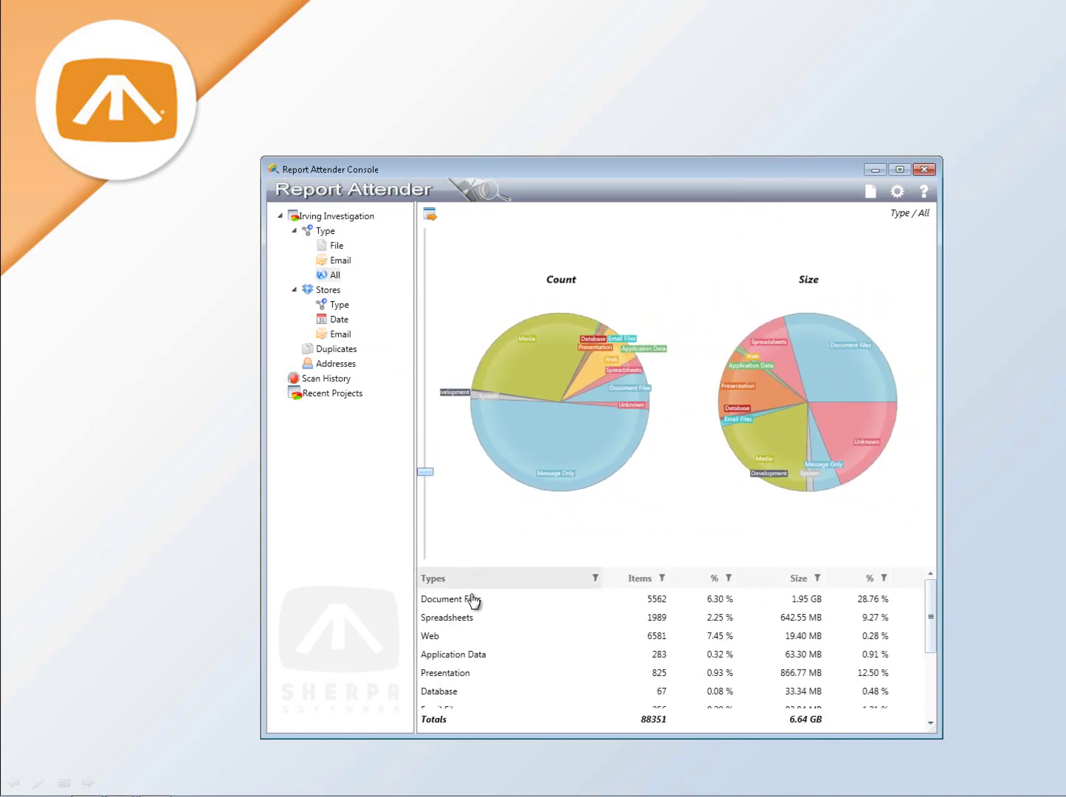
pyautogui.click(474, 599)
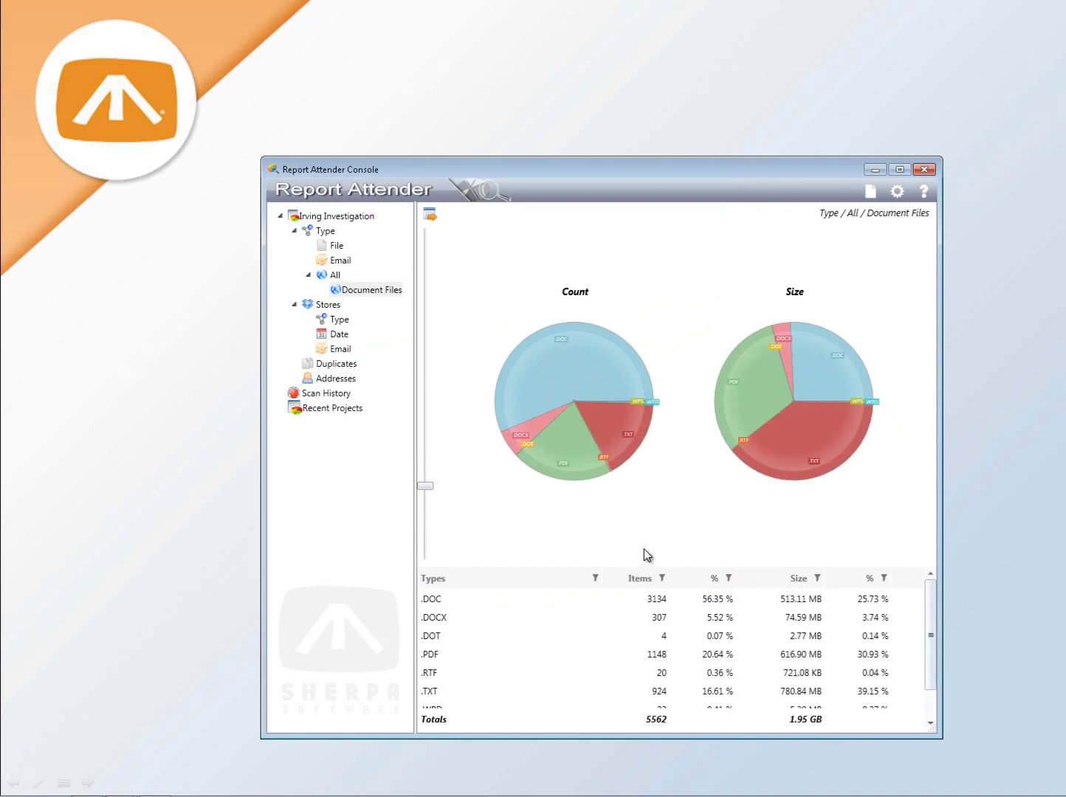
# Step: Export the Document Files report as a PDF named yt.pdf
pyautogui.click(430, 214)
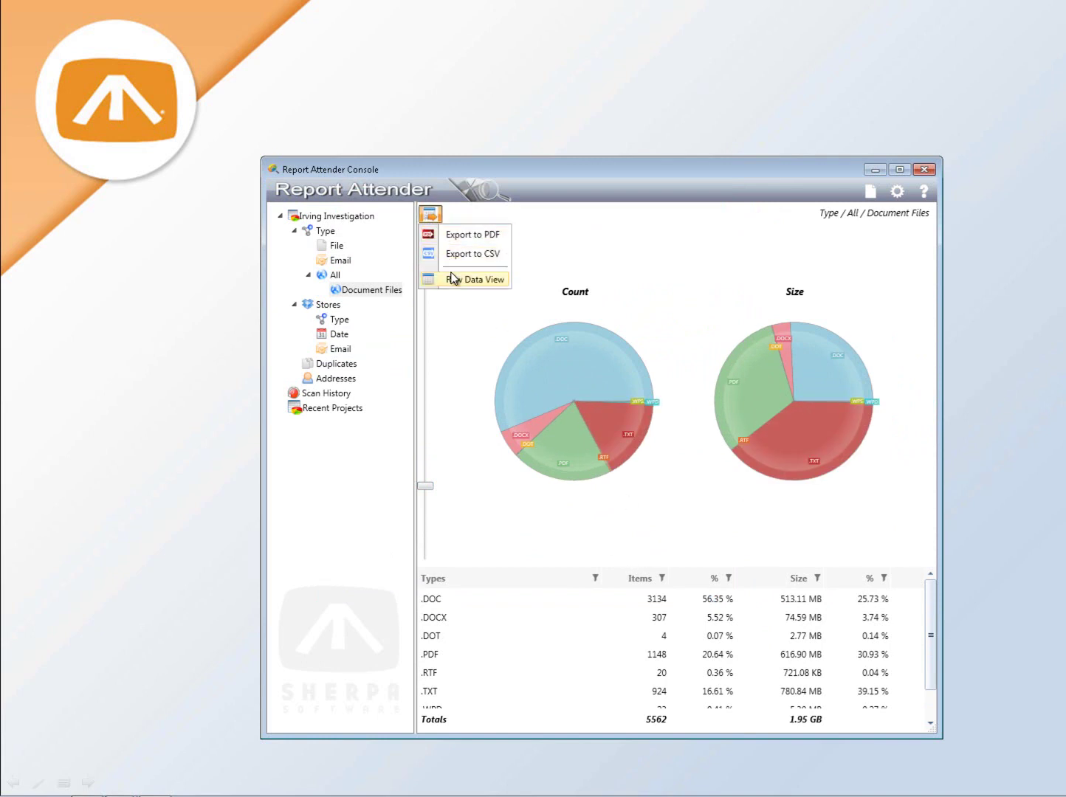
pyautogui.click(466, 236)
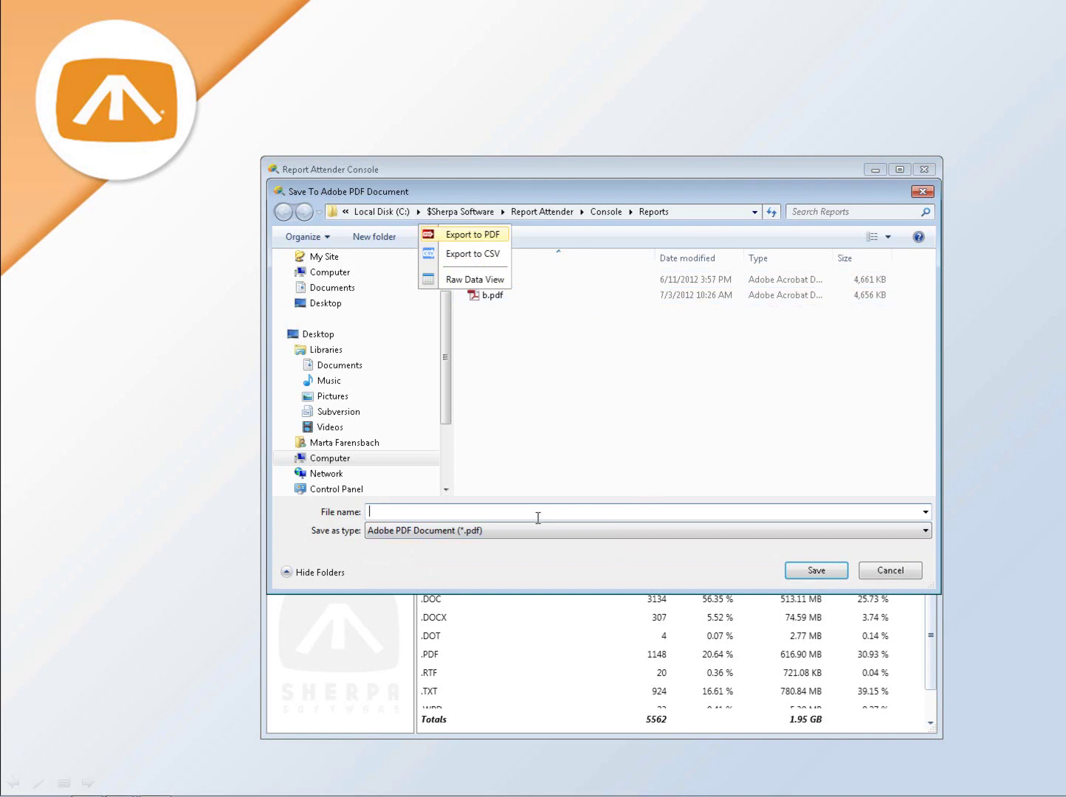
pyautogui.click(810, 571)
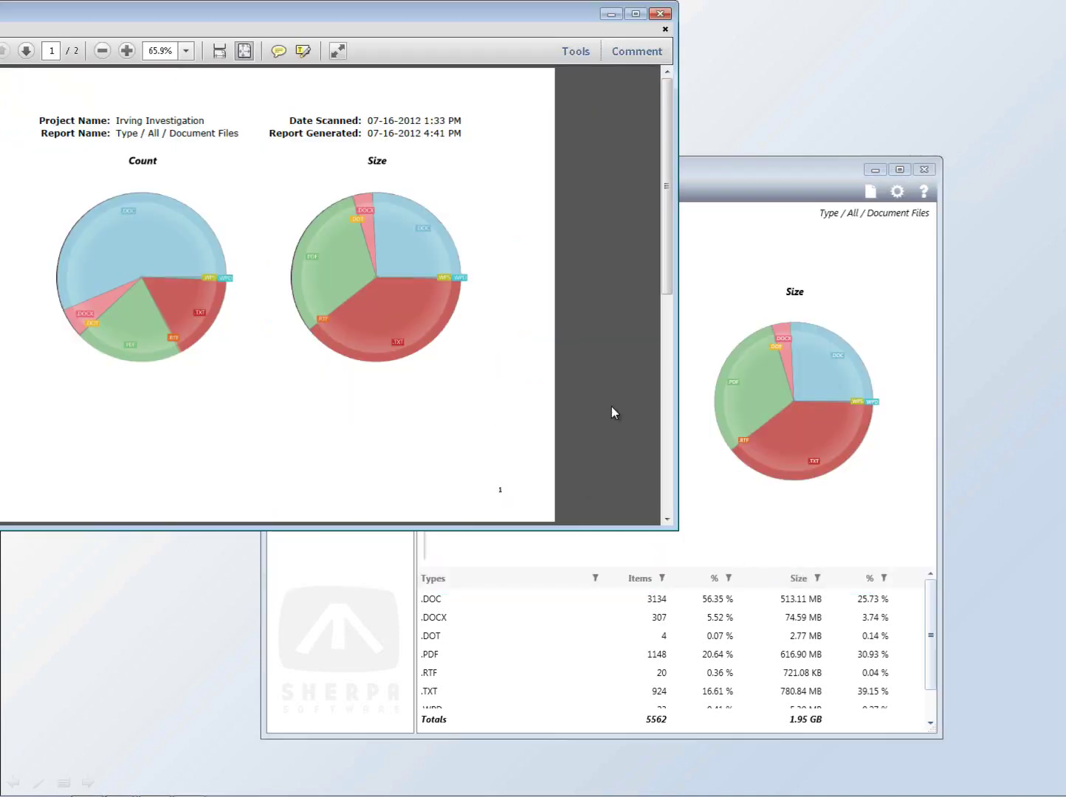
# Step: Look through both pages of the exported PDF report and close it without saving changes
pyautogui.scroll(-3, 496, 401)
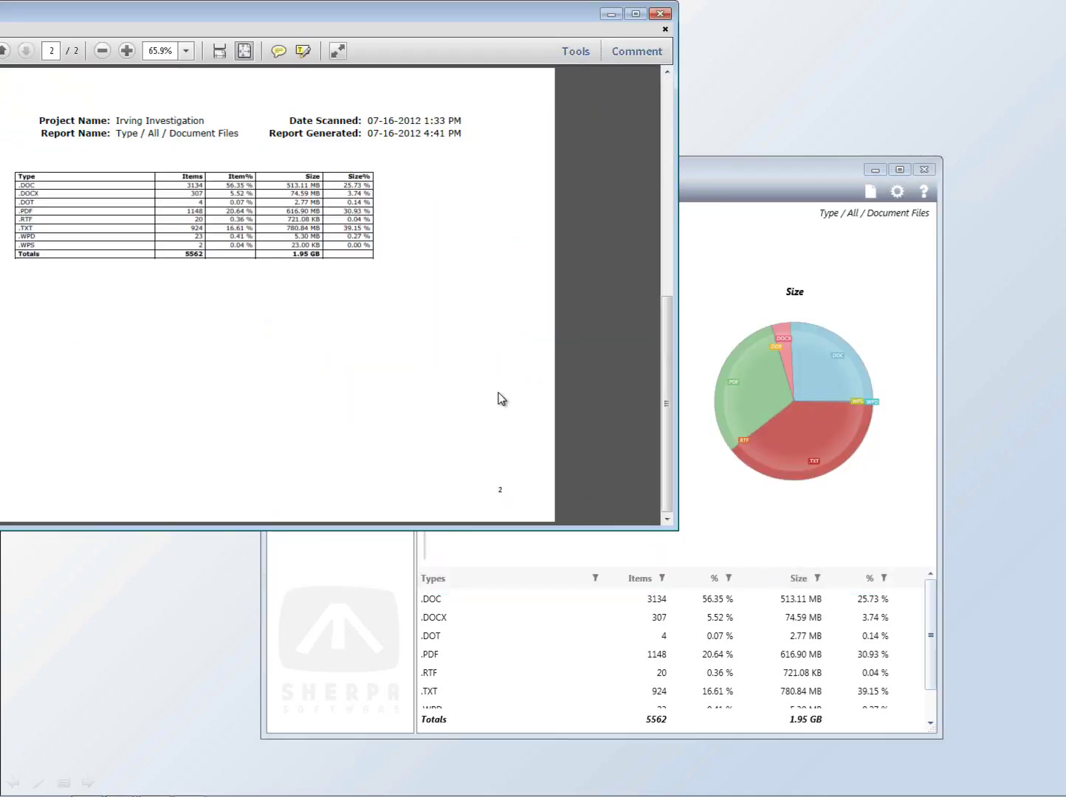
pyautogui.scroll(3, 502, 400)
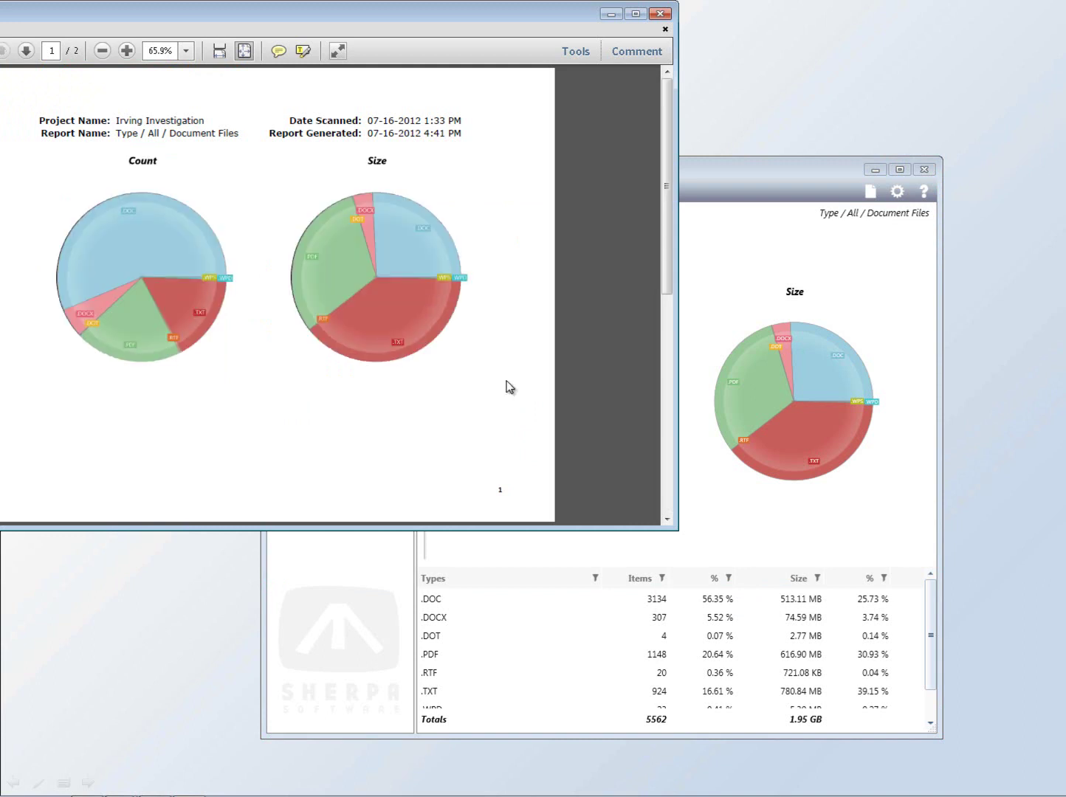
pyautogui.click(660, 13)
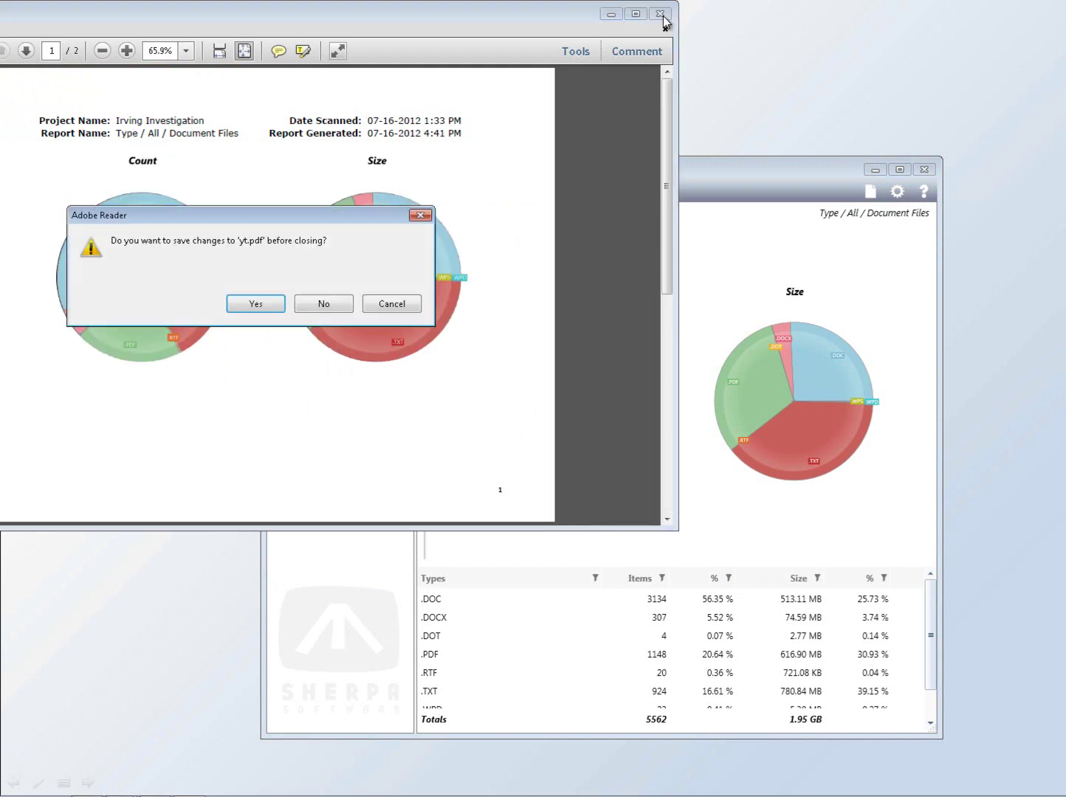
pyautogui.click(324, 305)
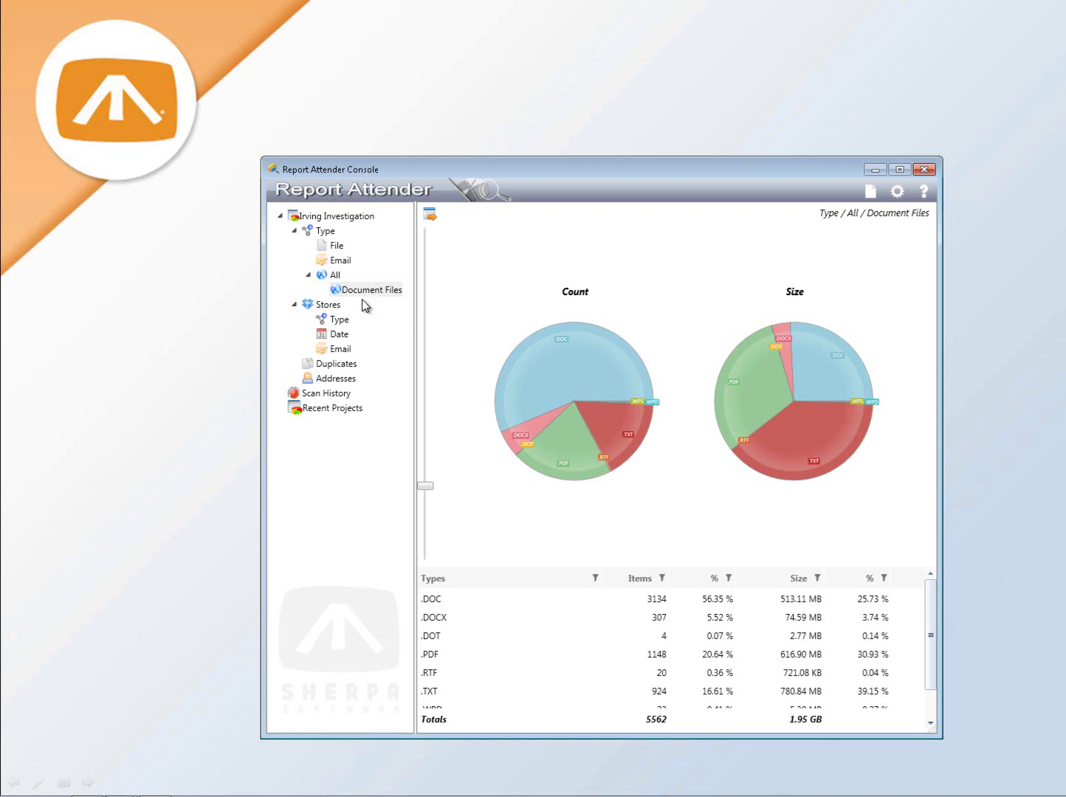
# Step: Check the options offered for the Document Files view and for the Irving Investigation overview
pyautogui.click(439, 217)
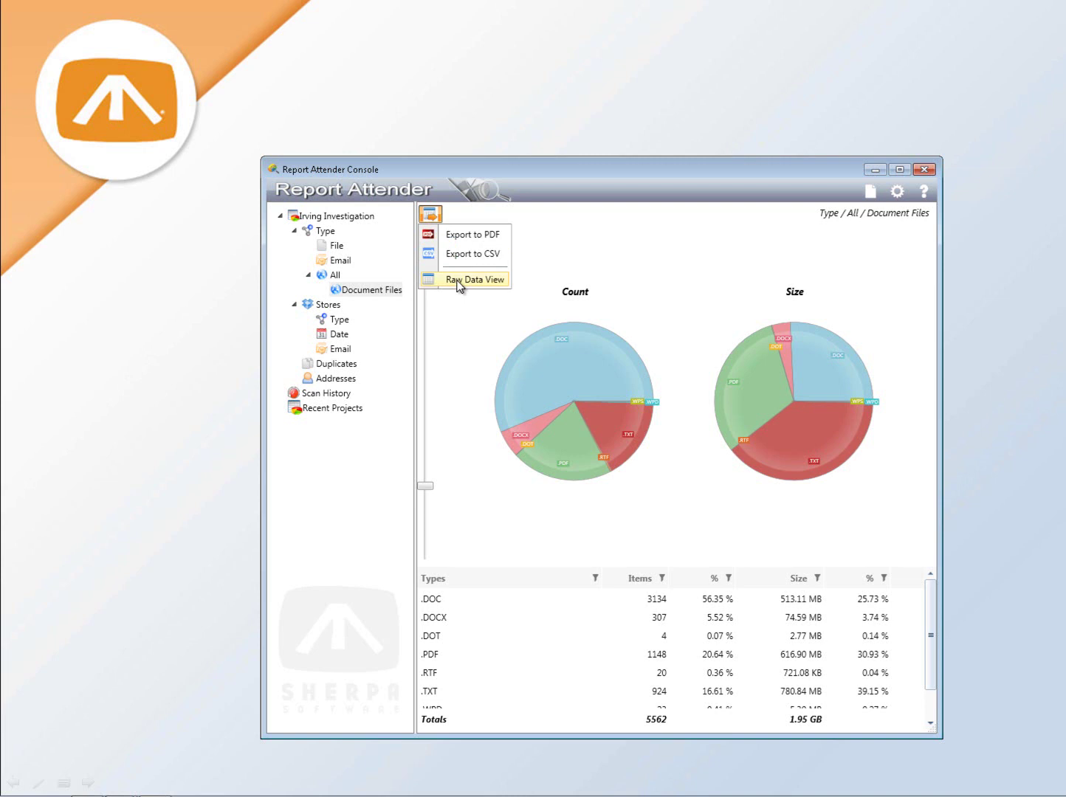
pyautogui.click(544, 667)
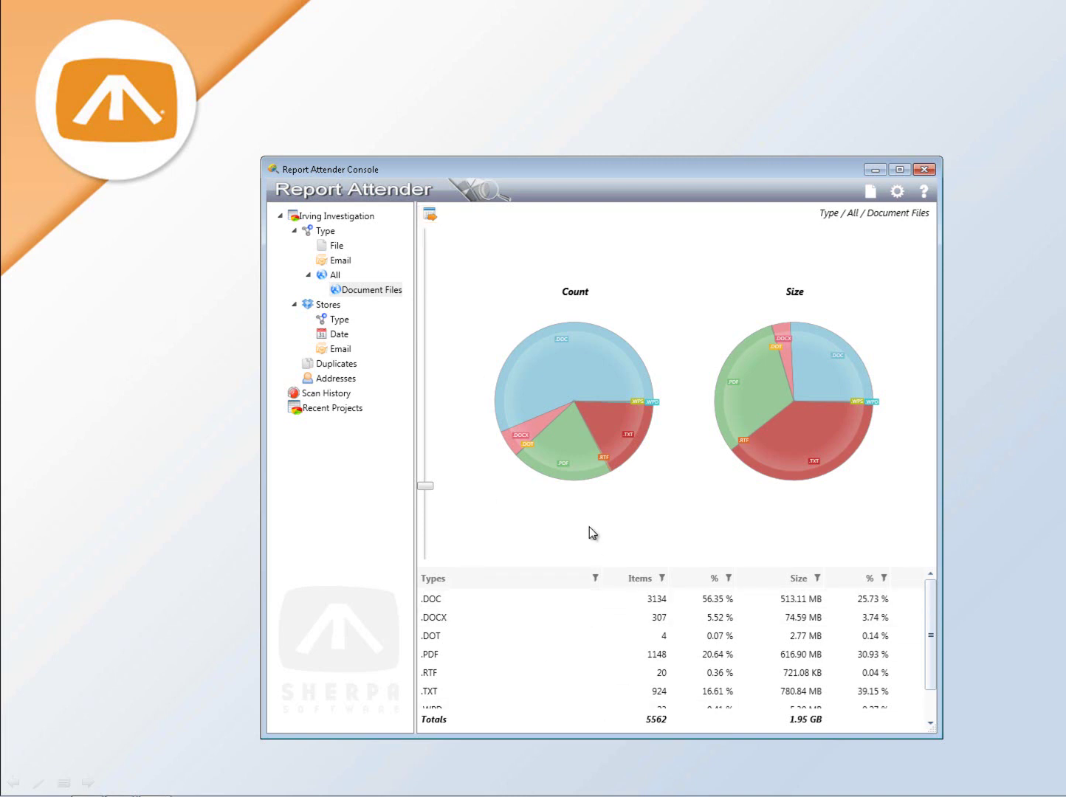
pyautogui.click(340, 217)
pyautogui.click(440, 220)
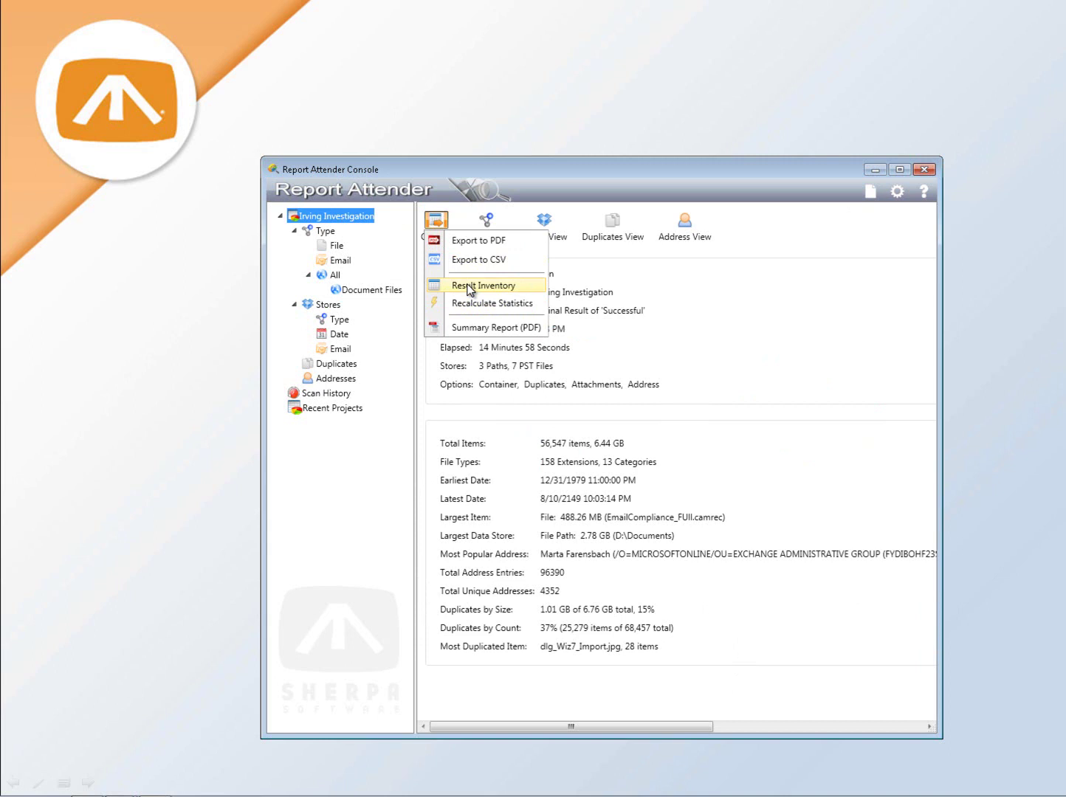
pyautogui.click(369, 287)
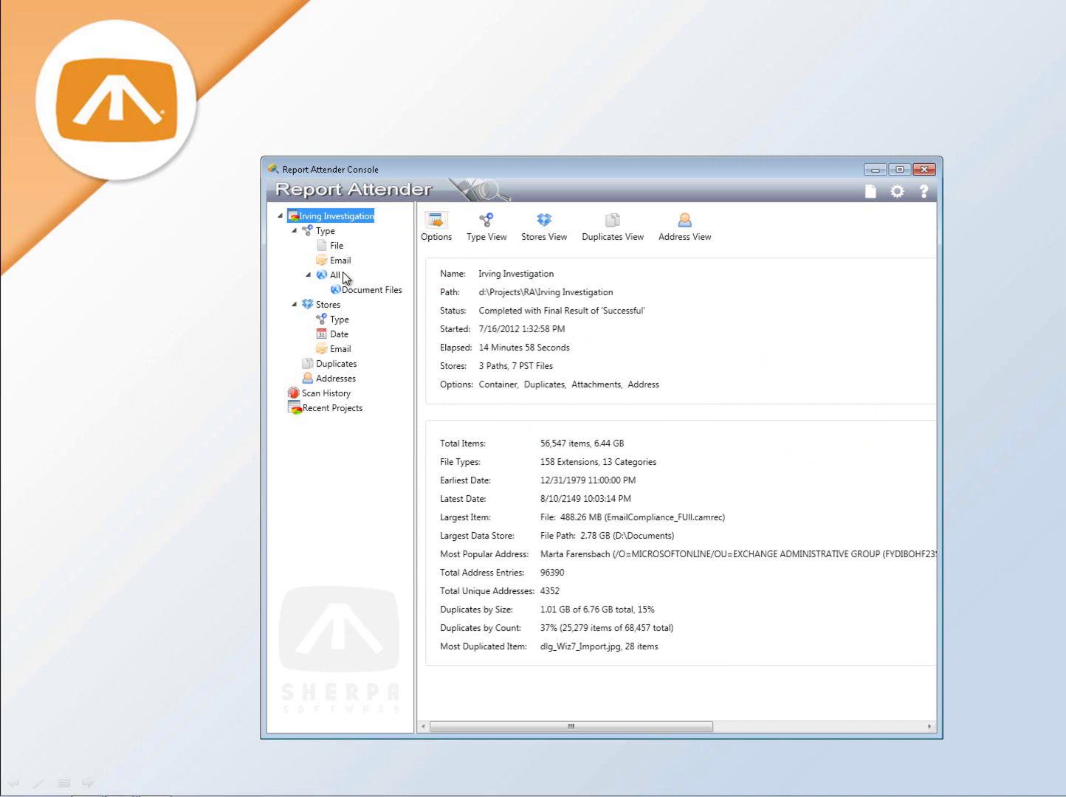
# Step: View the Type, Stores and Duplicates reports of the project one after another
pyautogui.click(325, 232)
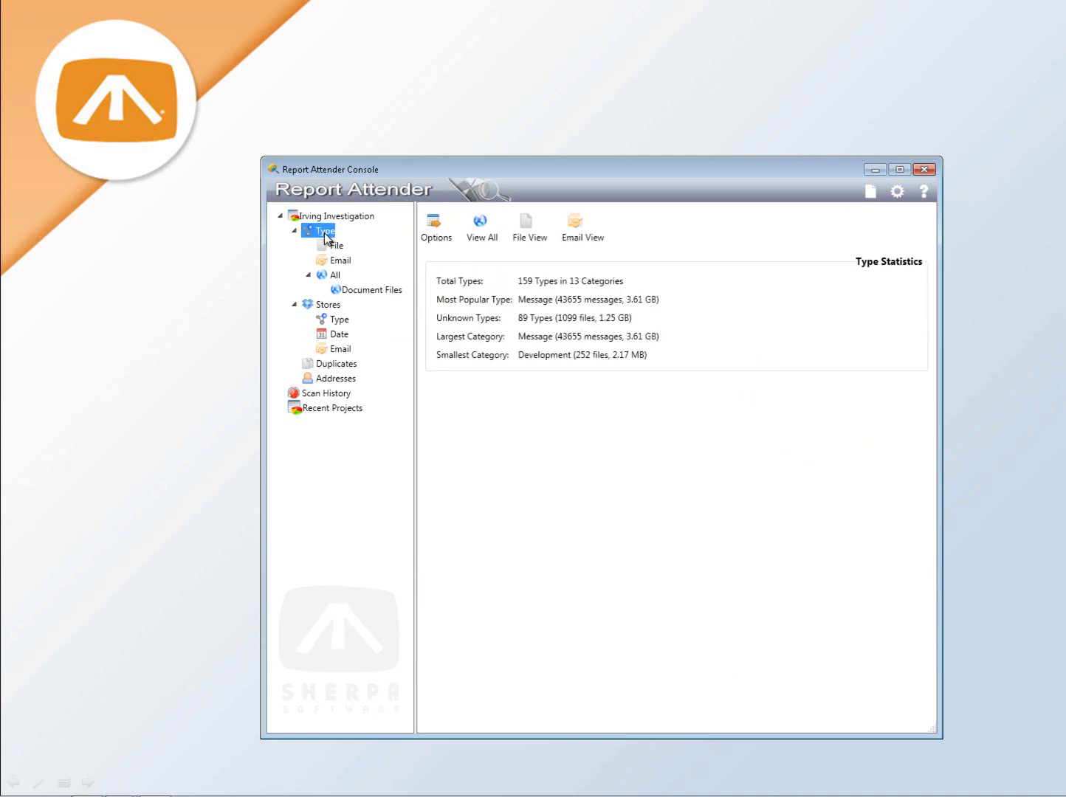
pyautogui.click(334, 307)
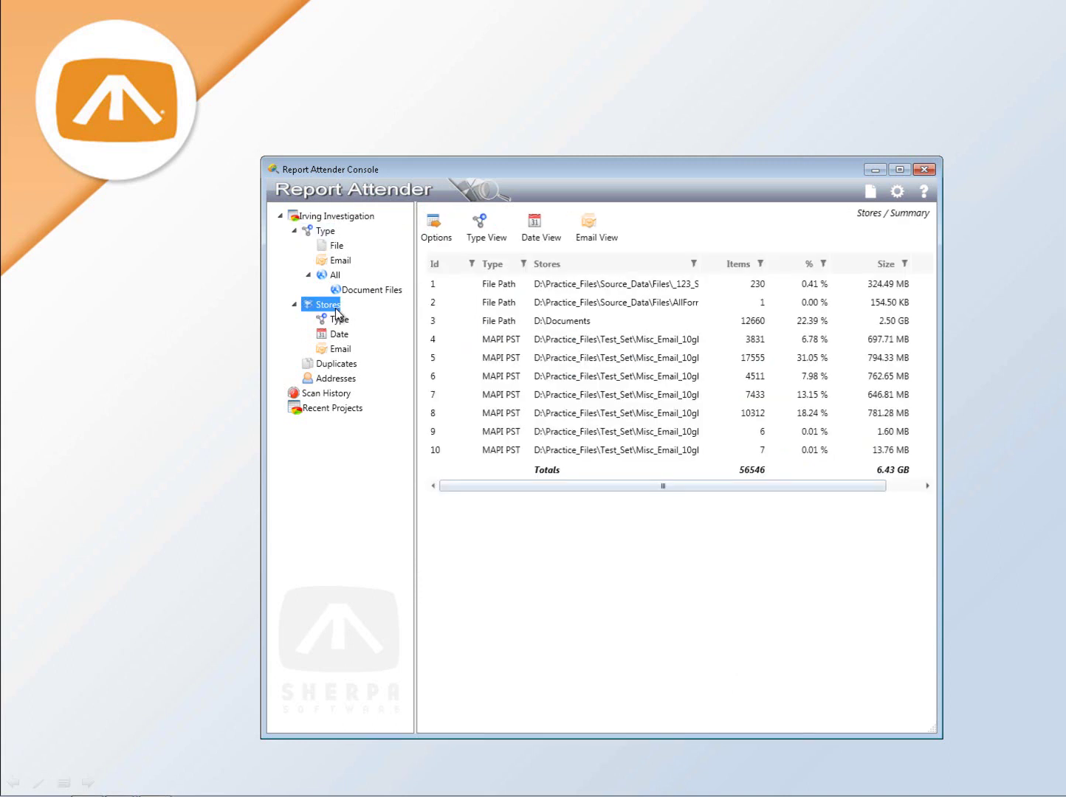
pyautogui.click(342, 365)
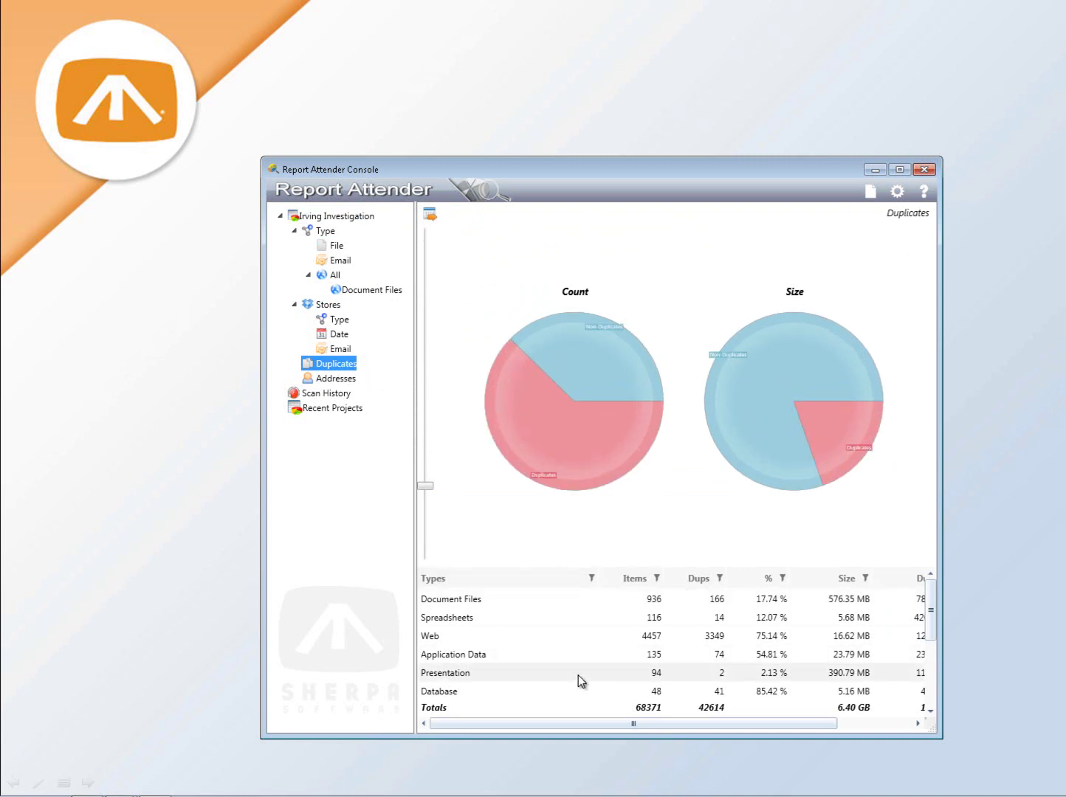
# Step: Browse the domain list in the Addresses report and drill into the awrey.com domain
pyautogui.click(334, 380)
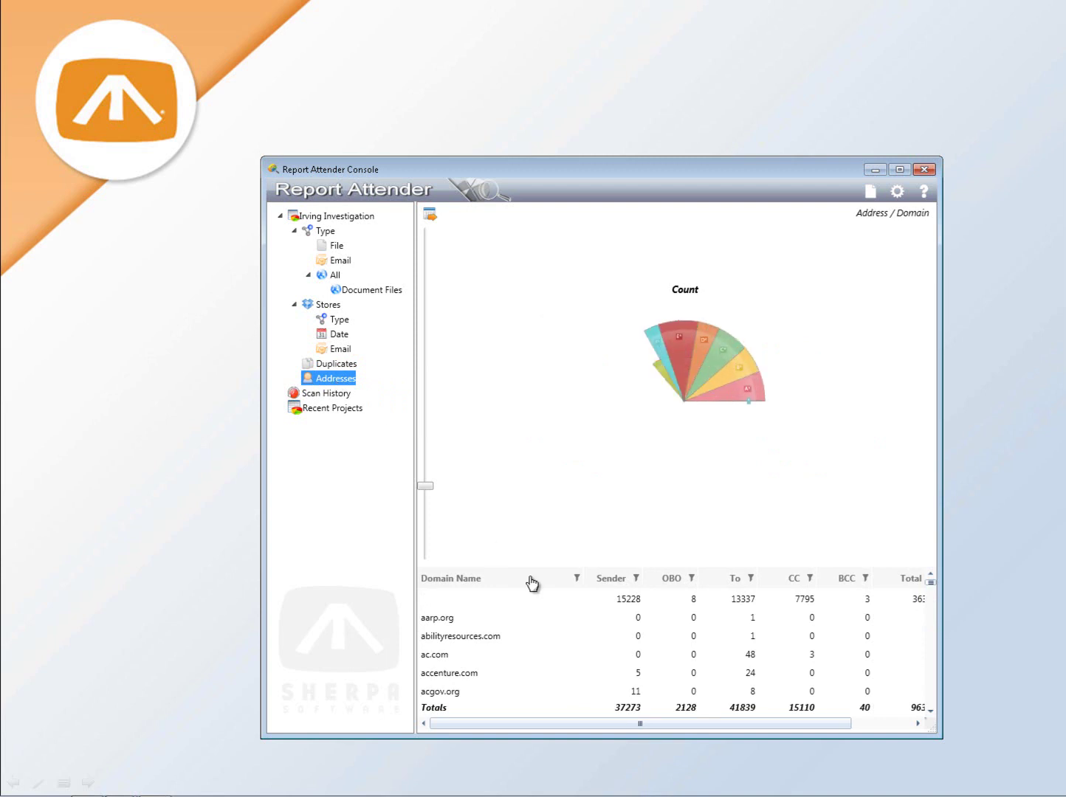
pyautogui.scroll(-5, 616, 614)
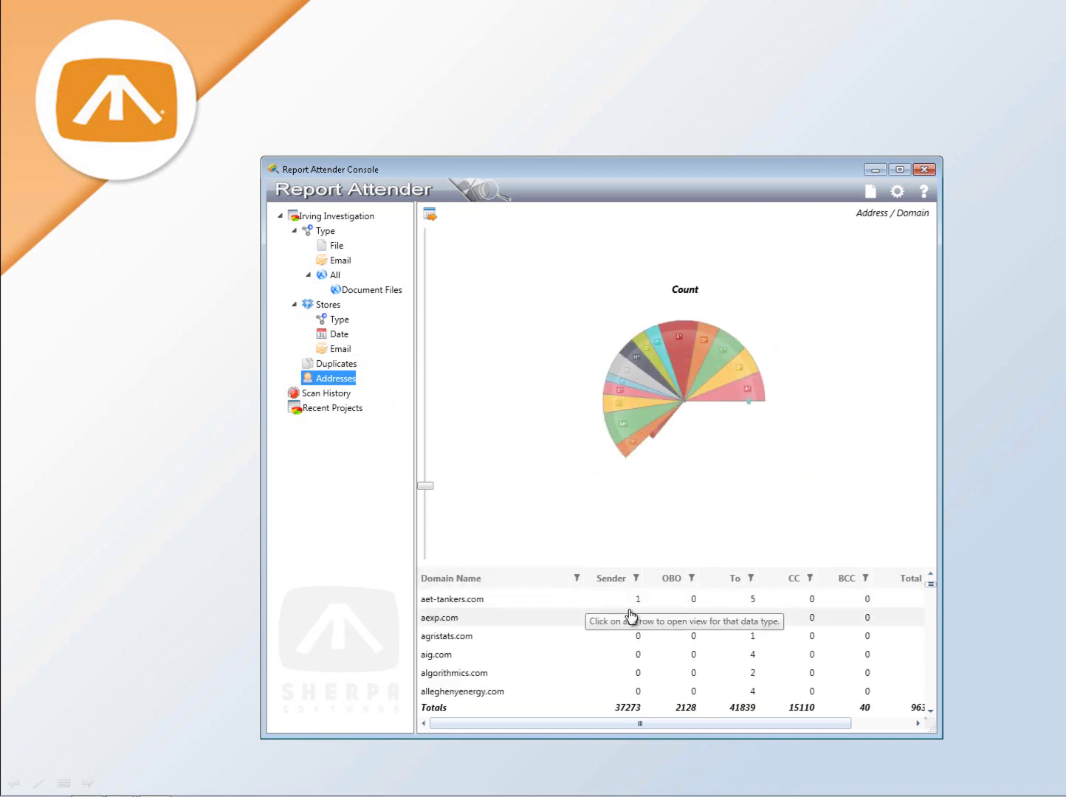
pyautogui.scroll(-5, 593, 624)
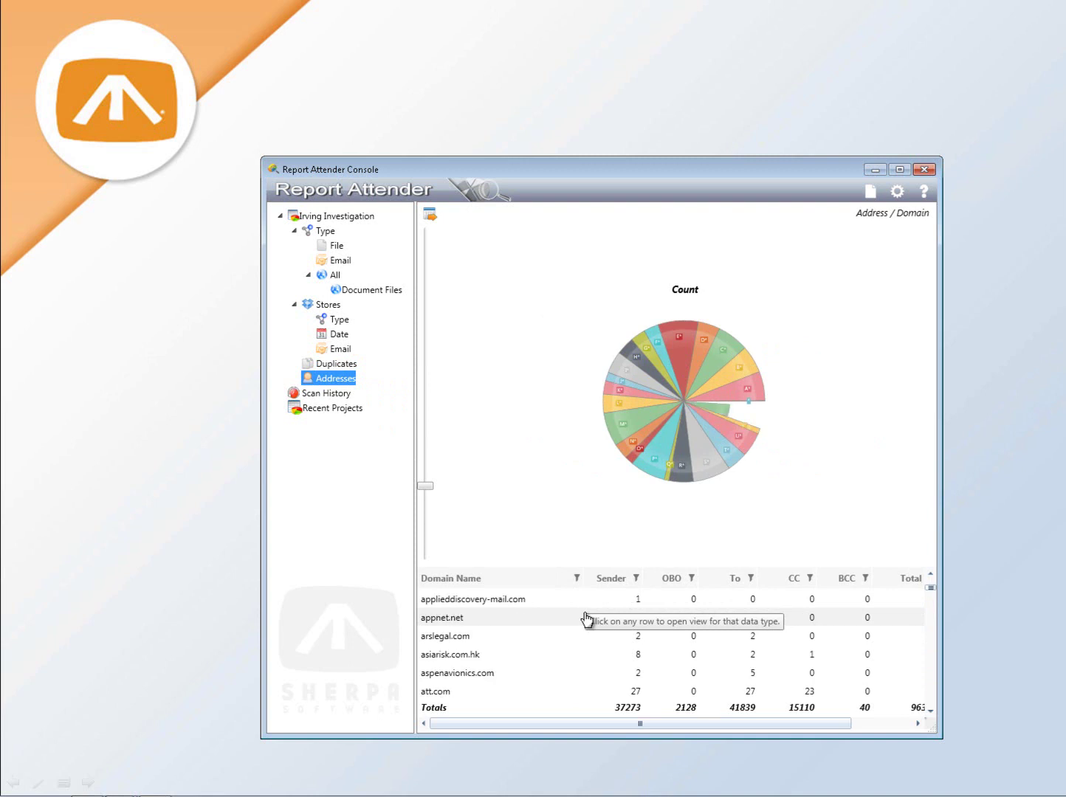
pyautogui.scroll(-3, 561, 627)
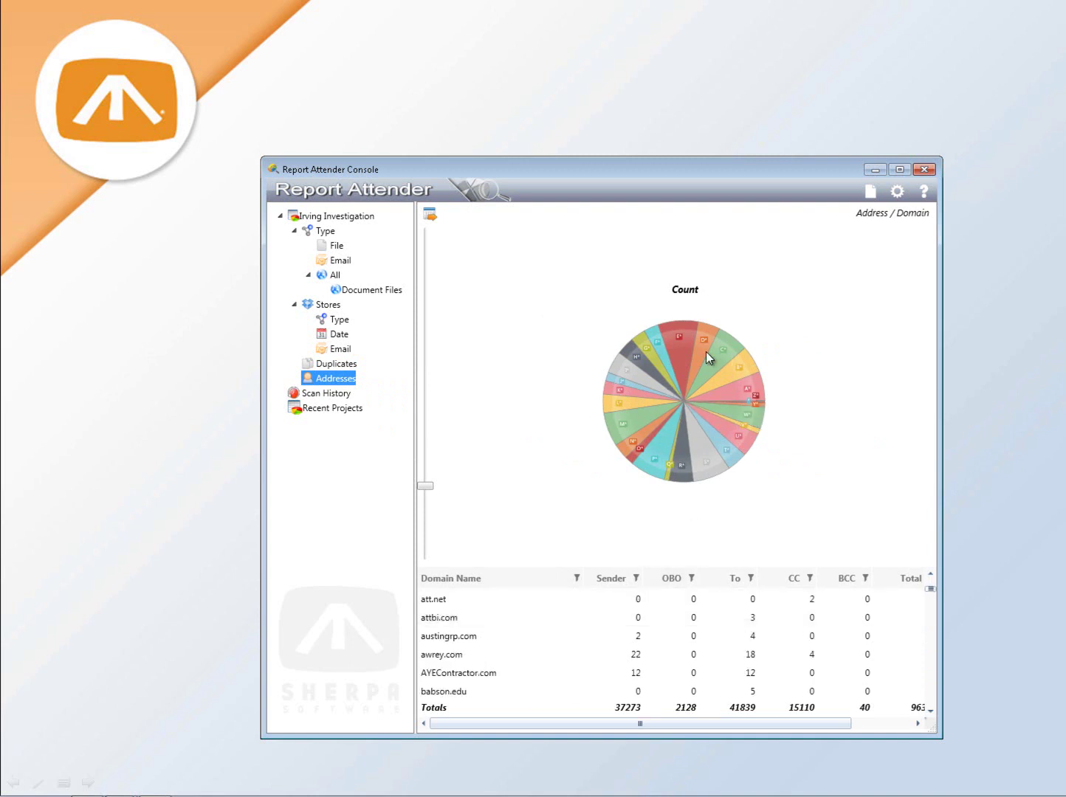
pyautogui.click(455, 659)
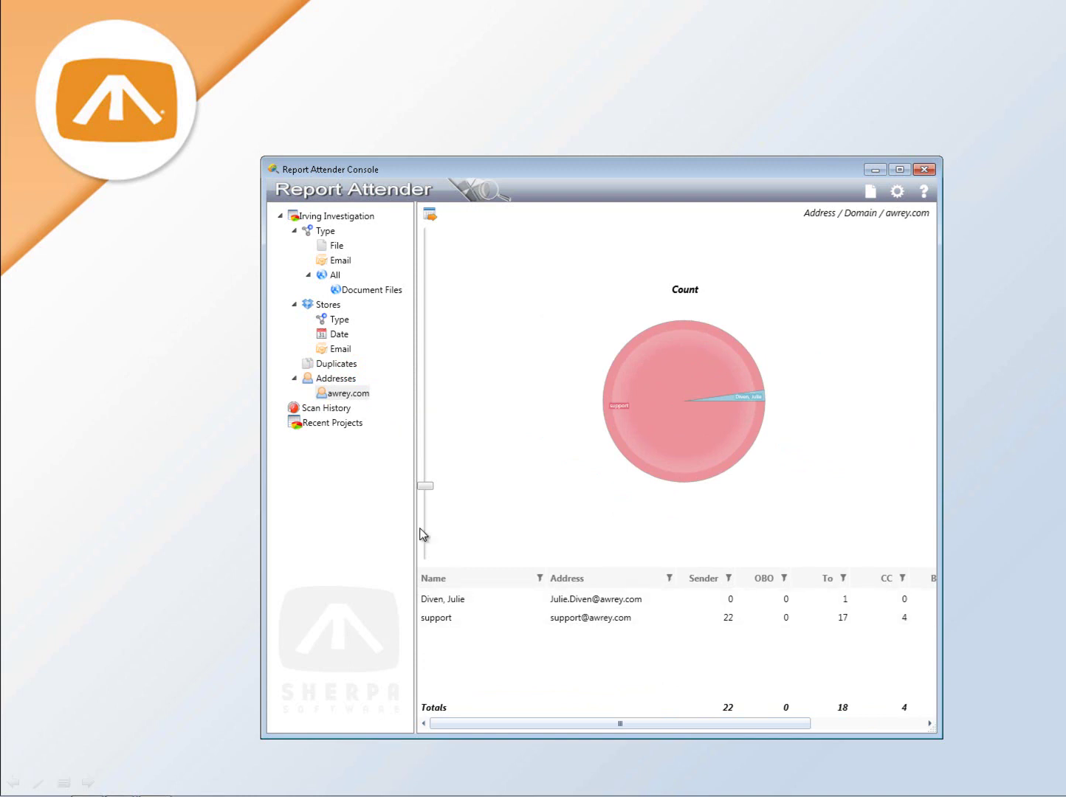
# Step: Return to the Duplicates report and drill into its Document Files category
pyautogui.click(338, 365)
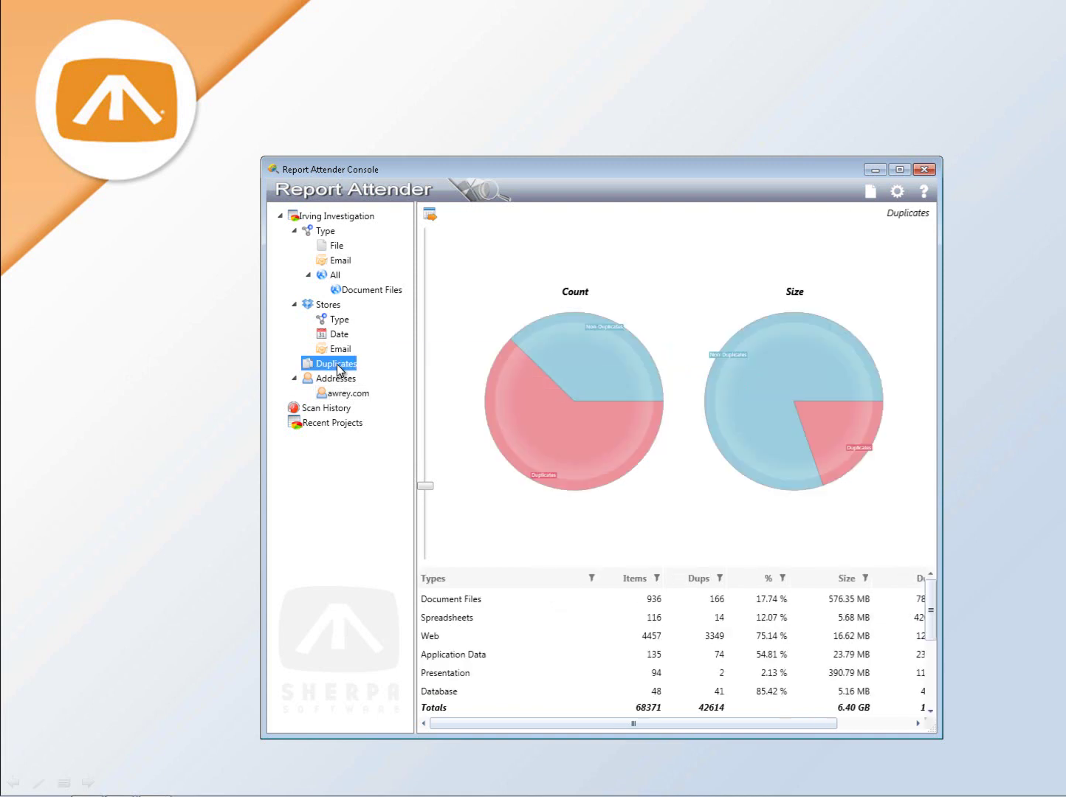
pyautogui.doubleClick(453, 603)
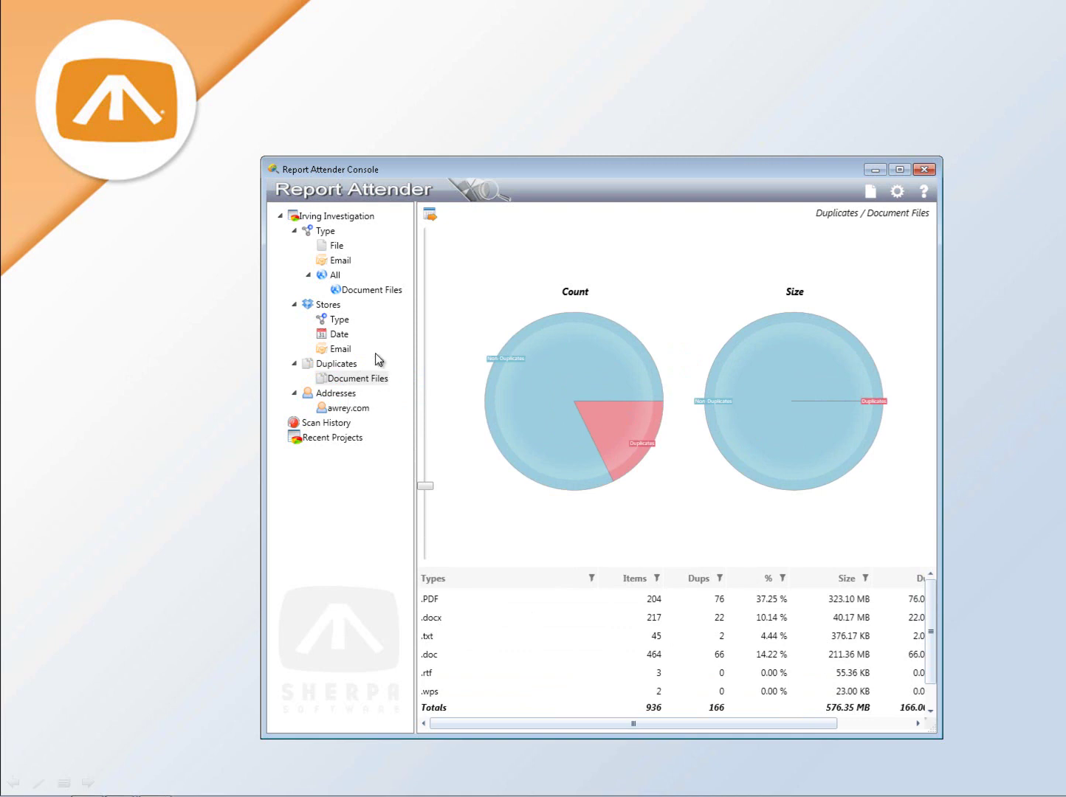
# Step: Revisit the Type statistics and the Stores summary
pyautogui.click(323, 232)
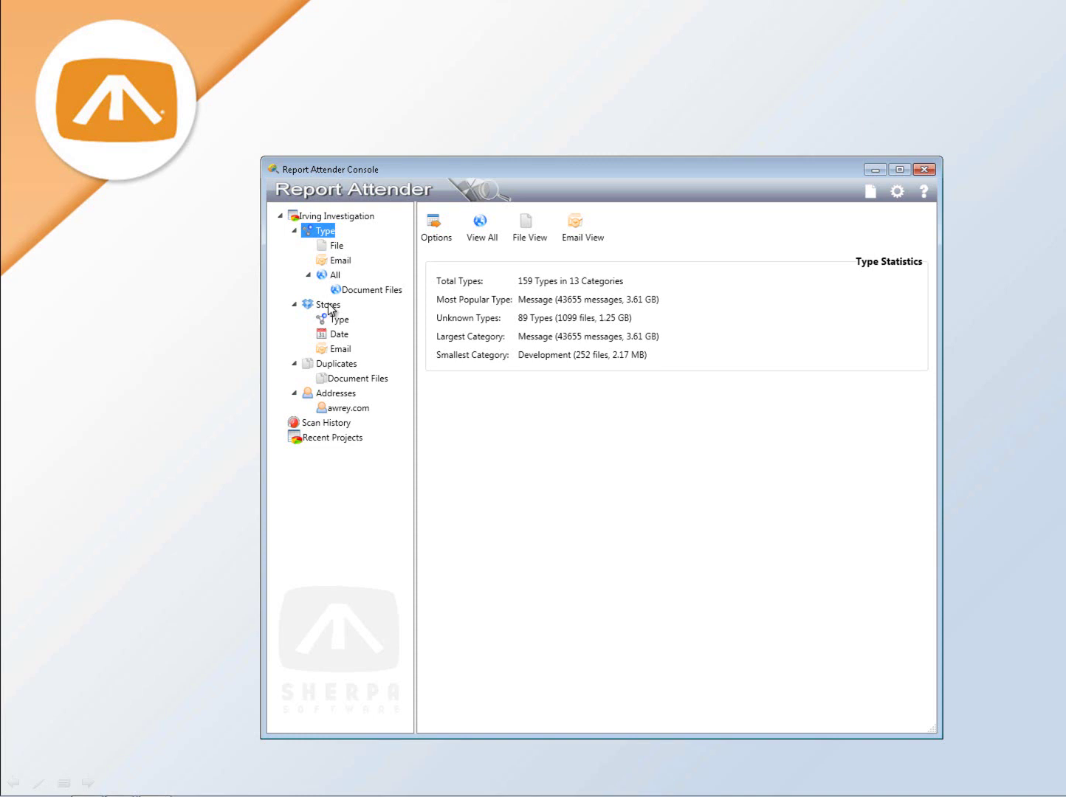
pyautogui.click(328, 305)
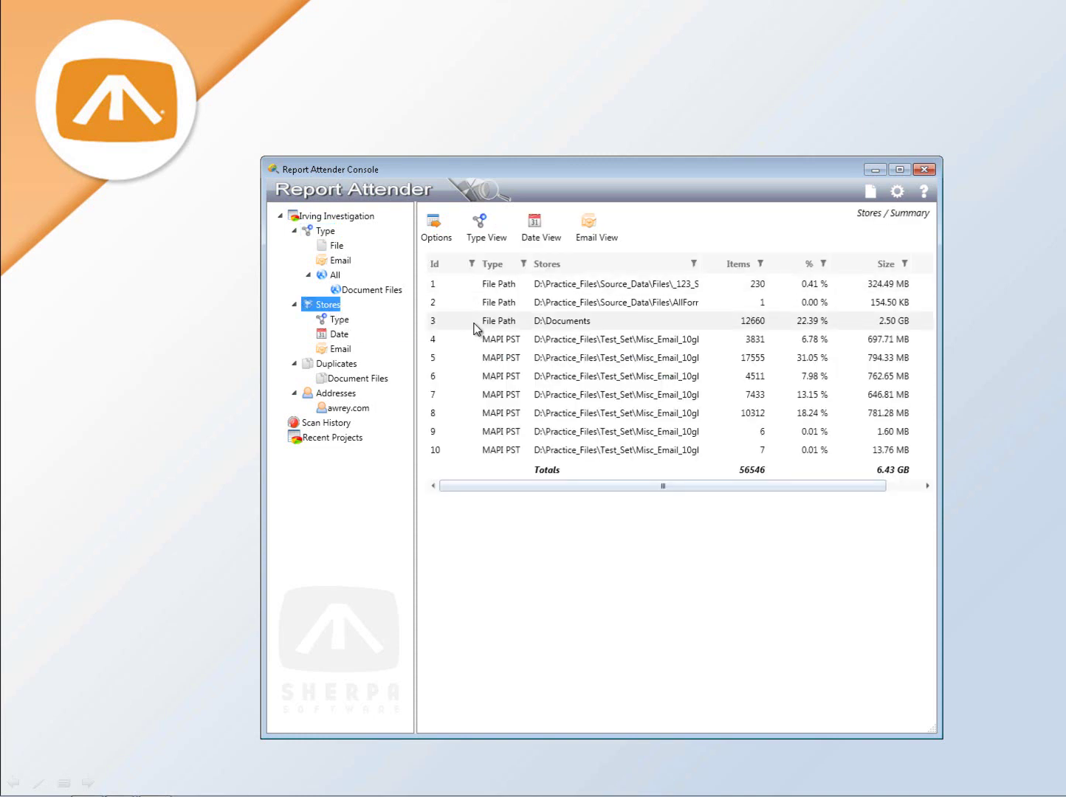
# Step: Examine the Stores breakdown by type through to the Total column, and open the Stores breakdown by date
pyautogui.click(340, 320)
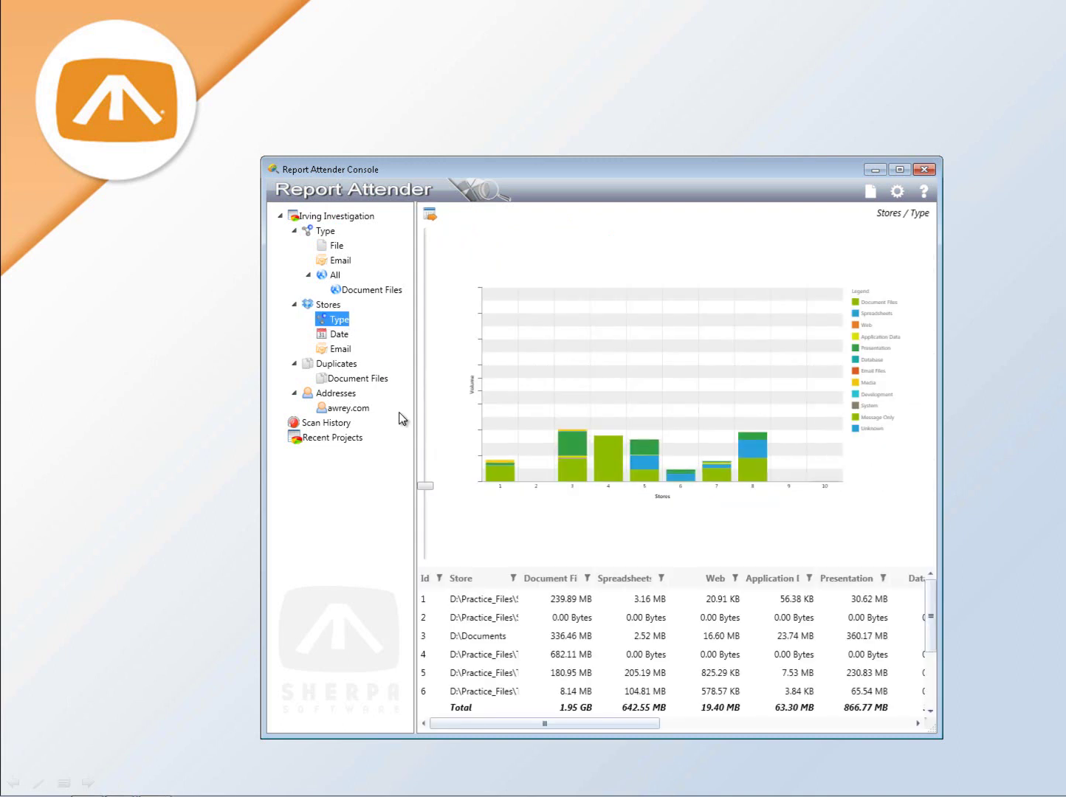
pyautogui.moveTo(635, 718); pyautogui.dragTo(911, 745)
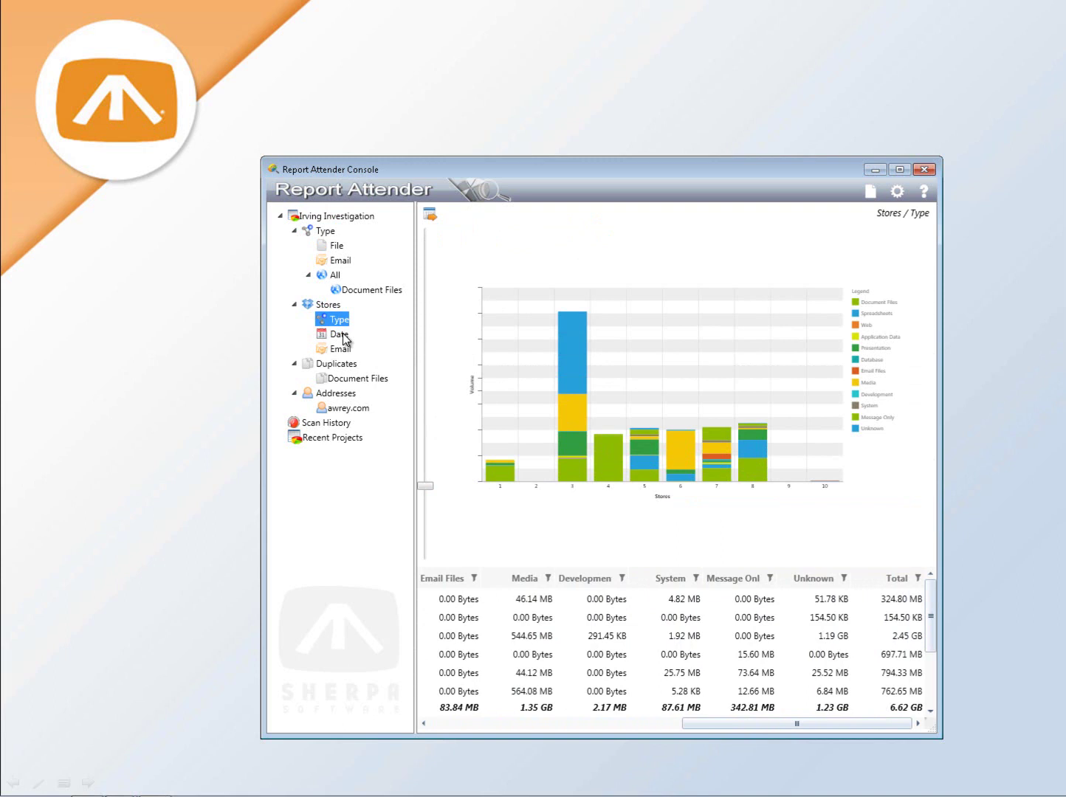
pyautogui.click(340, 336)
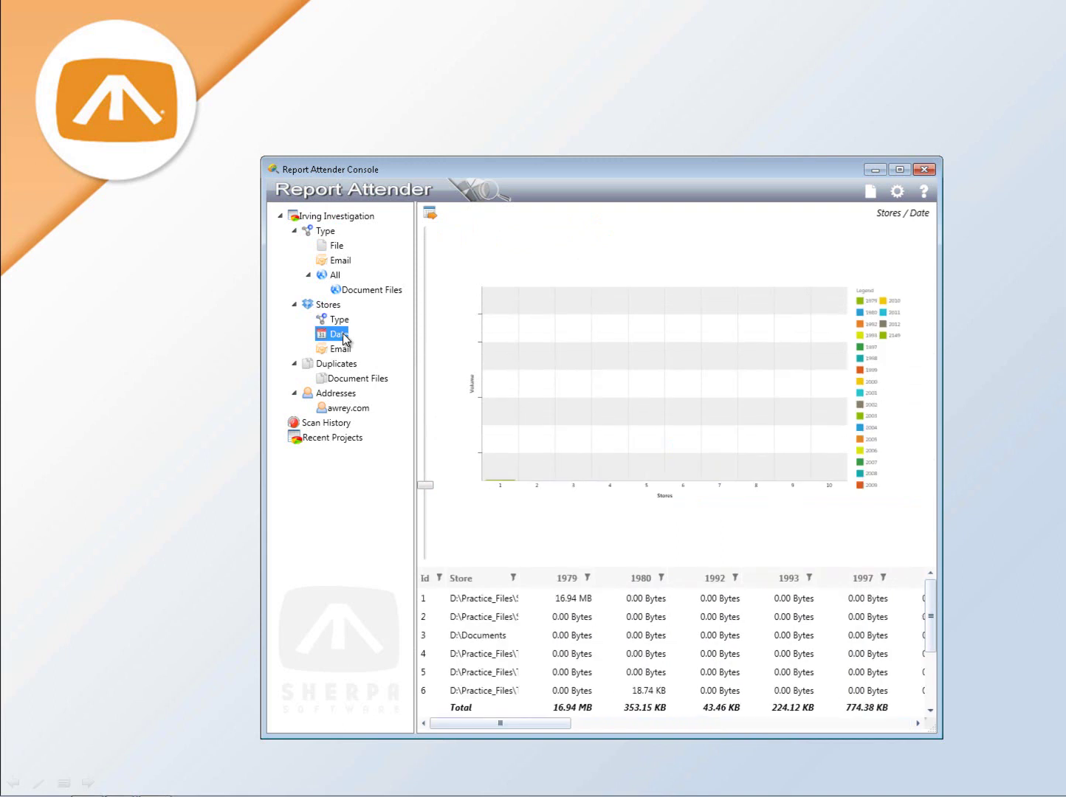
# Step: Examine the yearly columns of the Stores breakdown by date through to the Total column
pyautogui.moveTo(550, 723); pyautogui.dragTo(719, 725)
pyautogui.moveTo(767, 732); pyautogui.dragTo(912, 740)
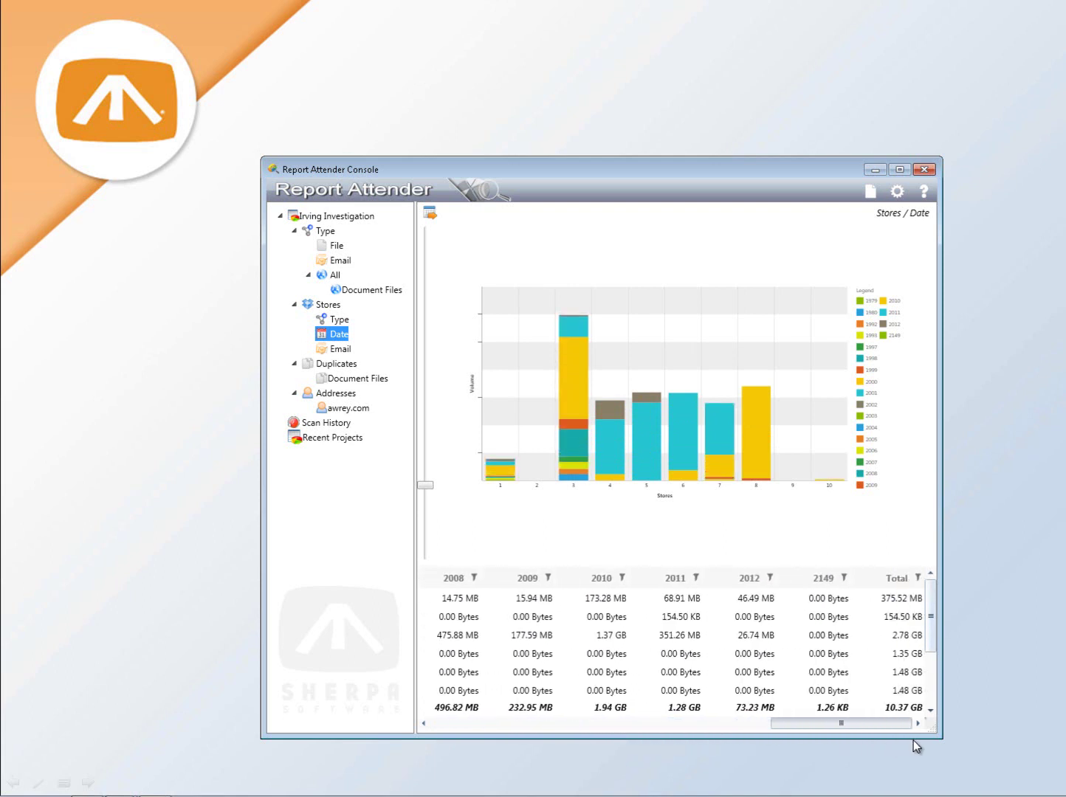
pyautogui.moveTo(842, 724); pyautogui.dragTo(693, 723)
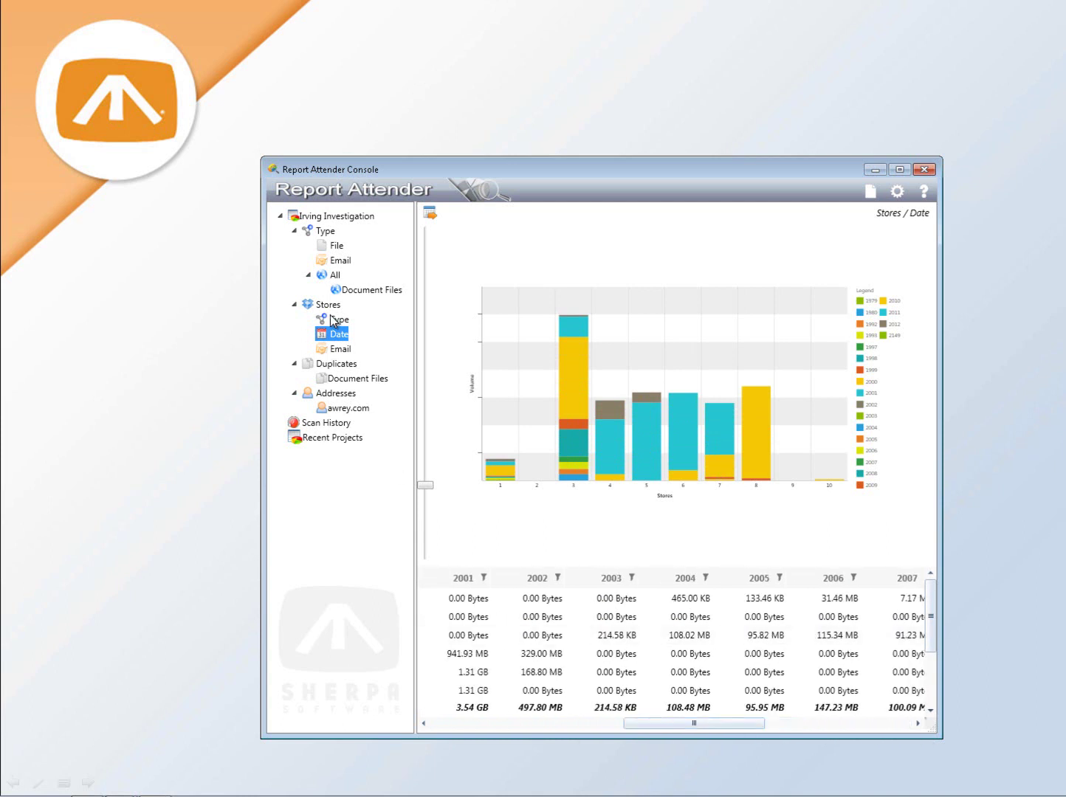
# Step: Show the Stores breakdown by email and enlarge its message and attachment volume chart
pyautogui.click(339, 350)
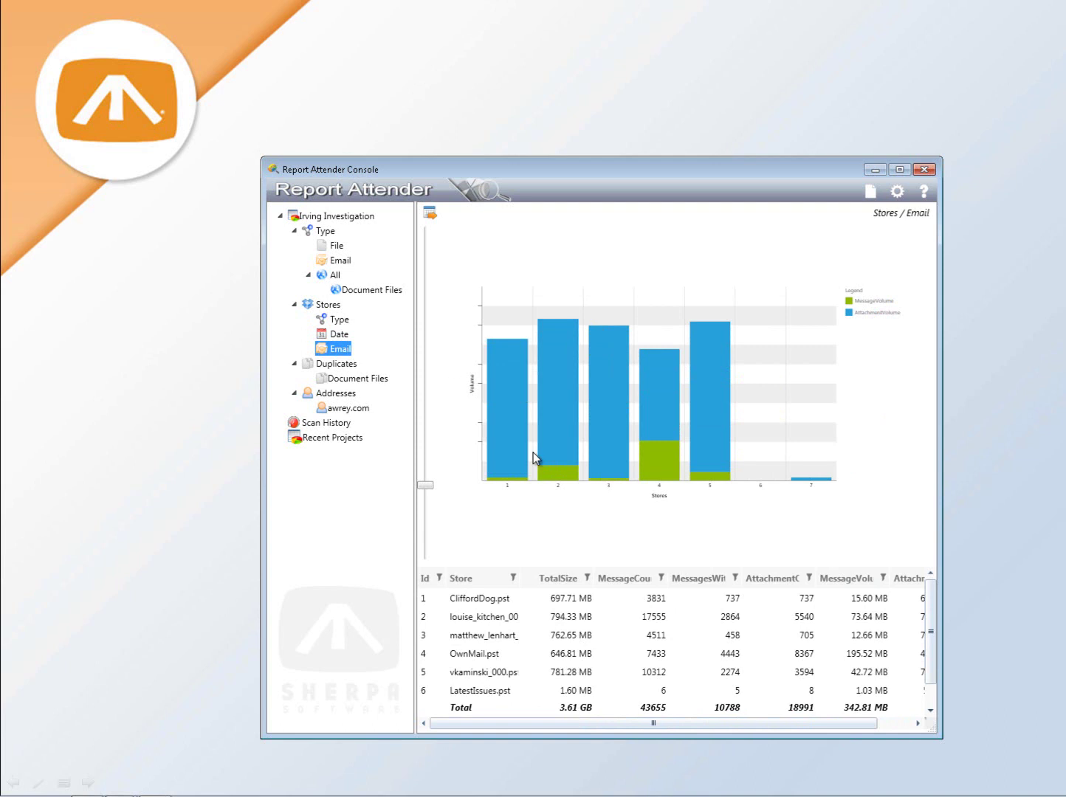
pyautogui.moveTo(563, 481)
pyautogui.moveTo(427, 486); pyautogui.dragTo(425, 447)
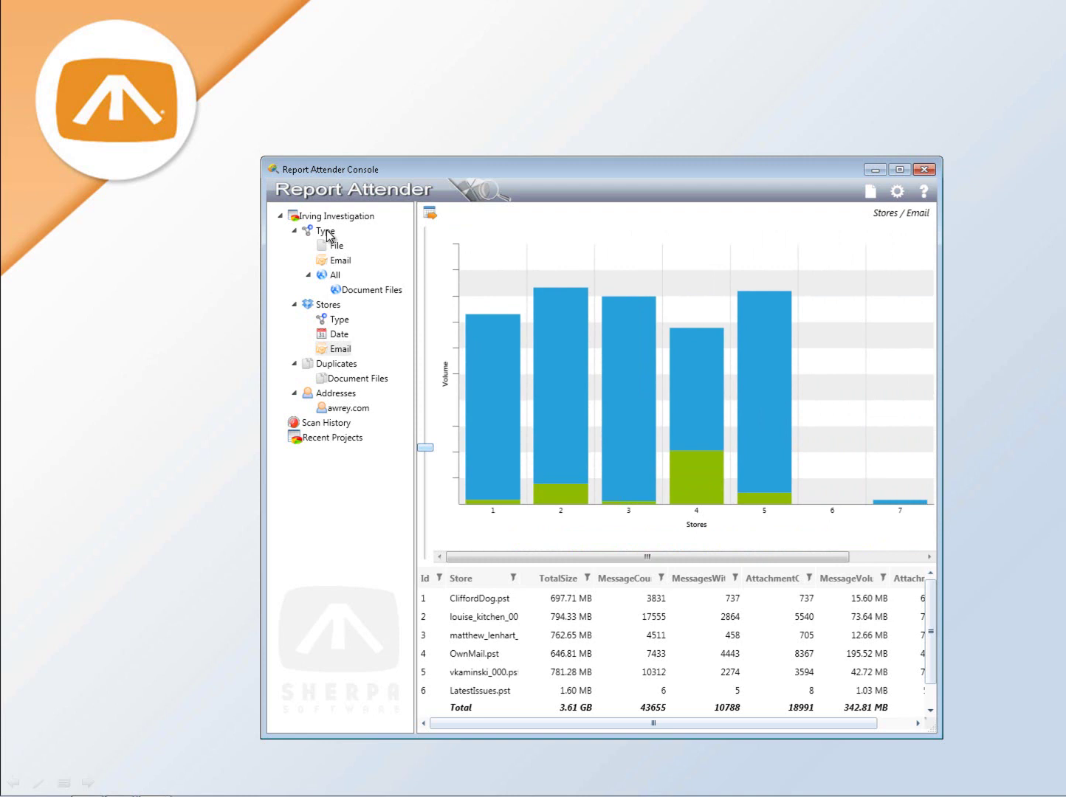
# Step: Show the Type statistics for all items, enlarge the pie charts and widen the console window to fit both
pyautogui.click(333, 277)
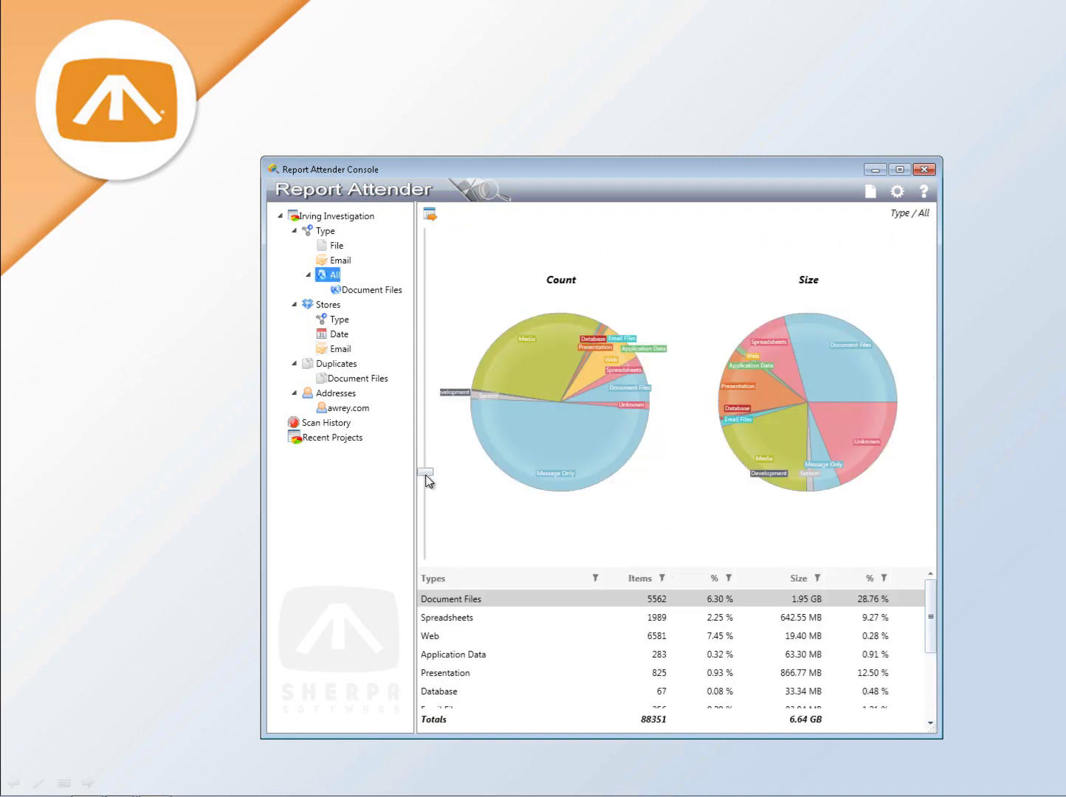
pyautogui.moveTo(428, 472); pyautogui.dragTo(432, 445)
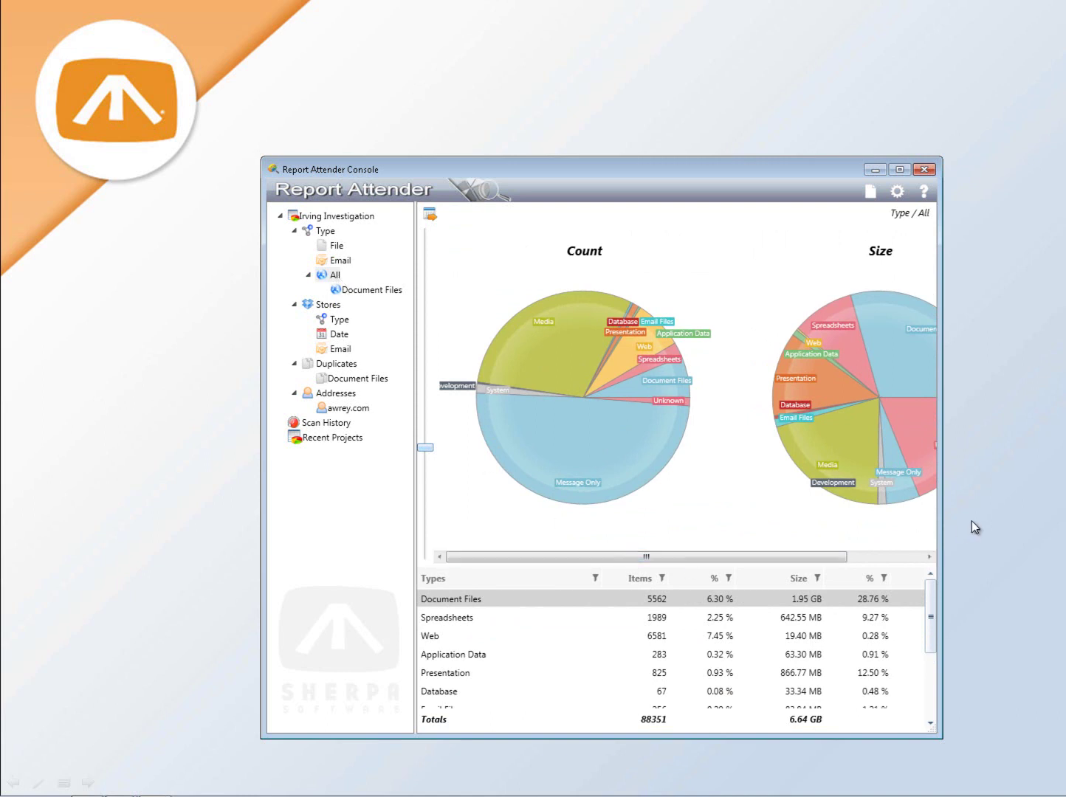
pyautogui.moveTo(942, 515); pyautogui.dragTo(1037, 515)
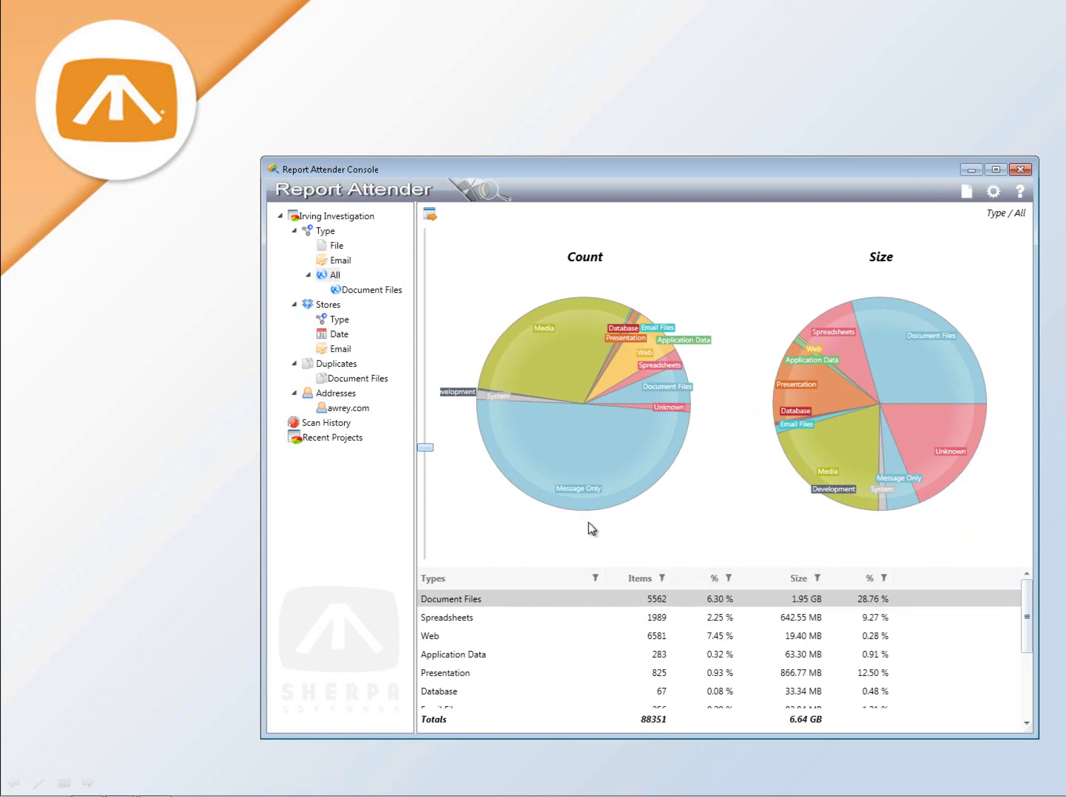
# Step: Compare the Type statistics for files, email and all items, and open the Scan History
pyautogui.click(336, 247)
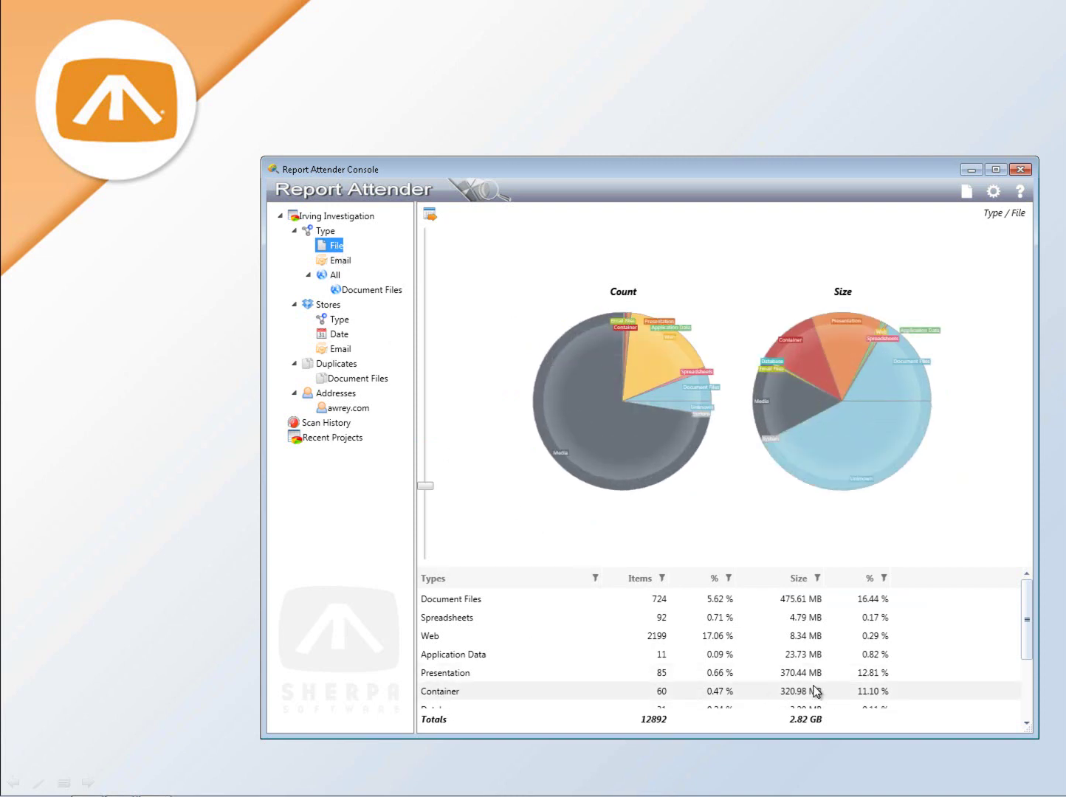
pyautogui.click(347, 264)
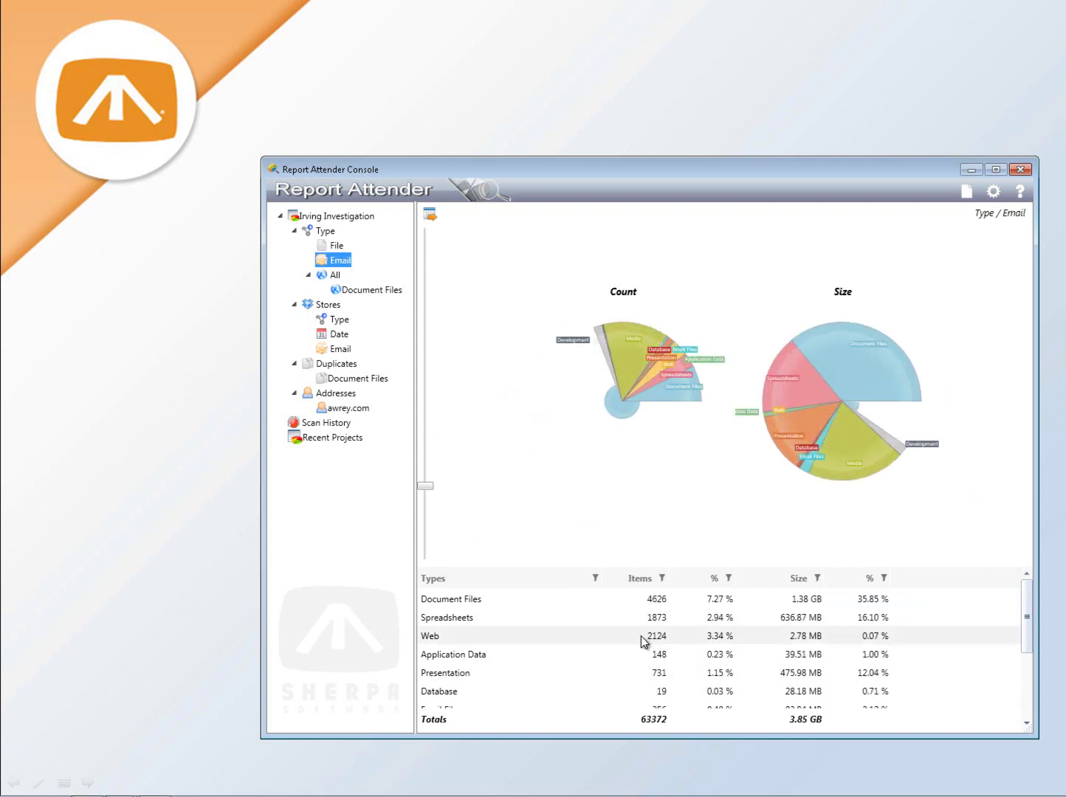
pyautogui.click(334, 276)
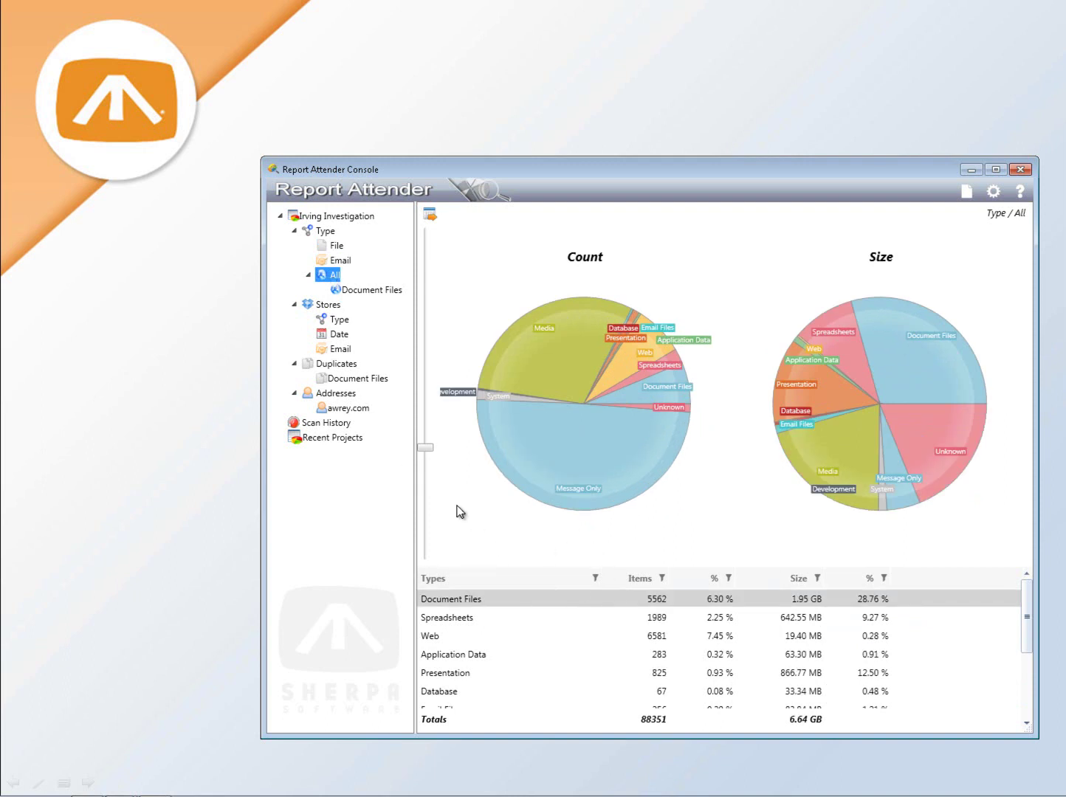
pyautogui.click(331, 425)
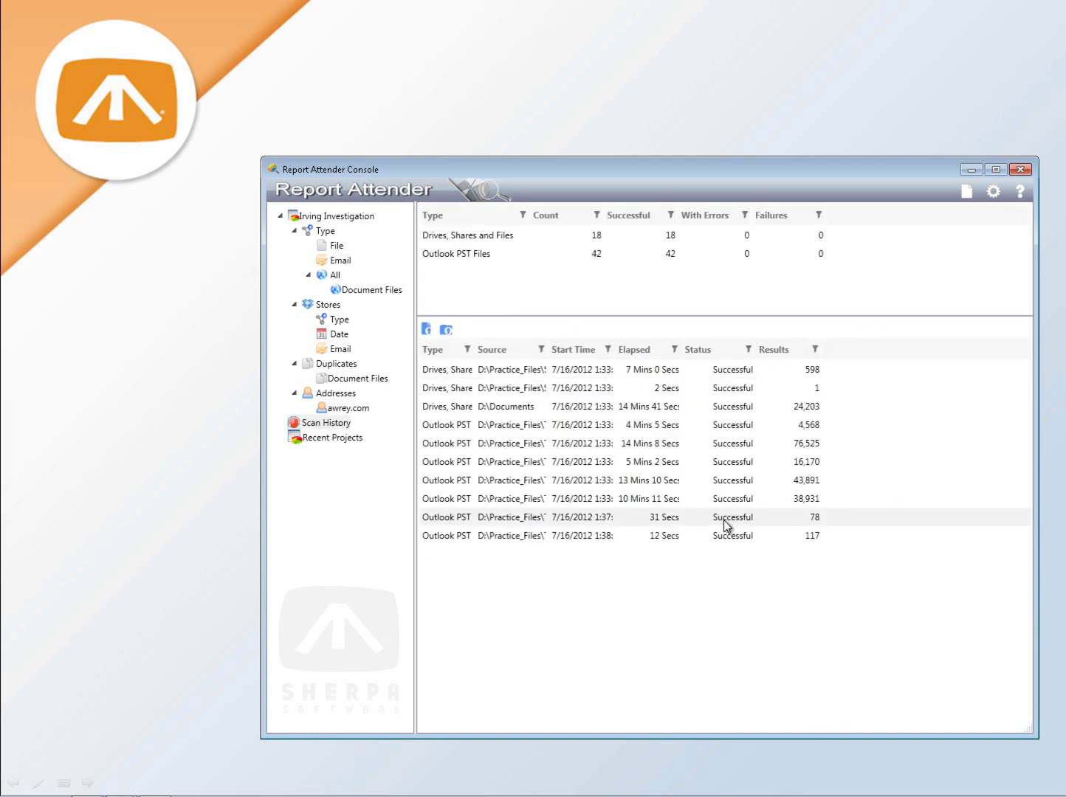
# Step: Review the General and File Extensions preferences, and close them without saving changes
pyautogui.click(997, 193)
pyautogui.click(998, 211)
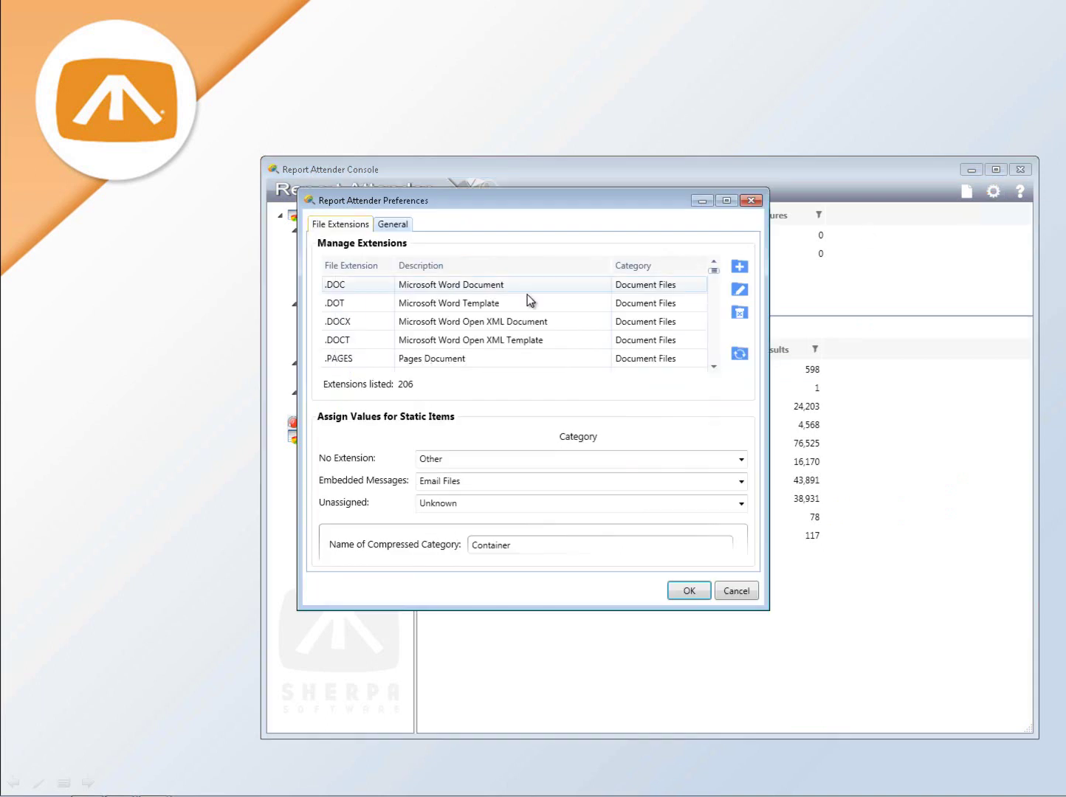
pyautogui.click(398, 228)
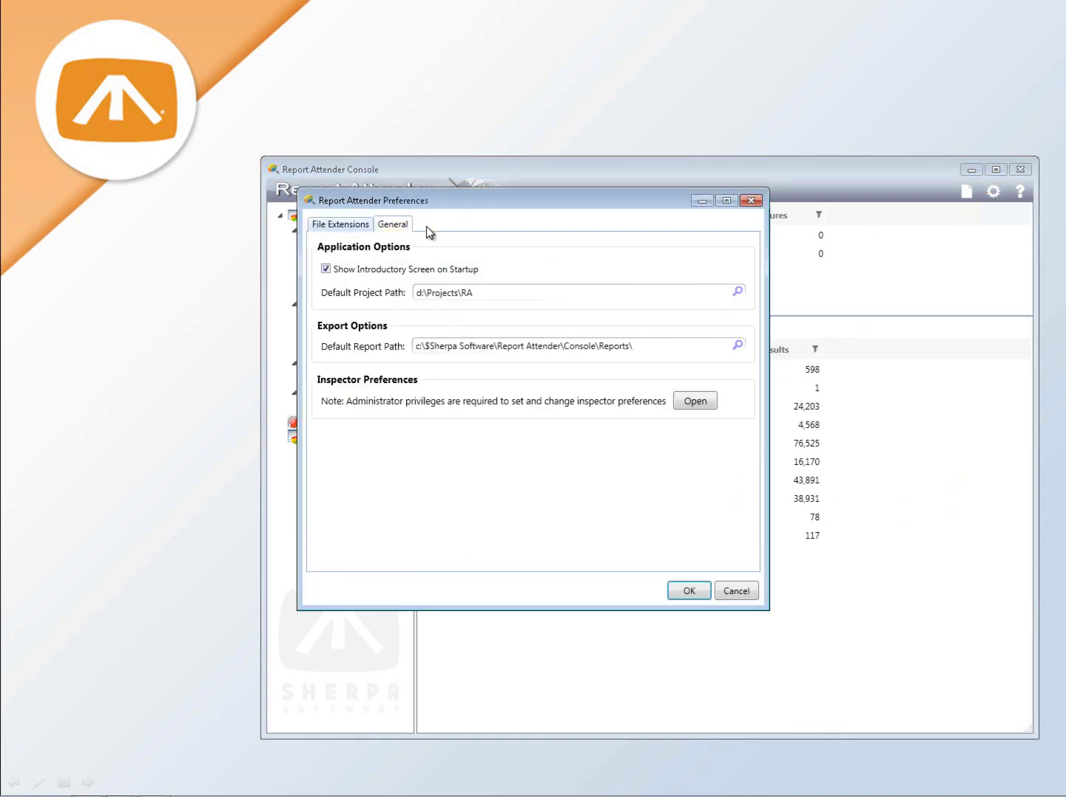
pyautogui.click(353, 226)
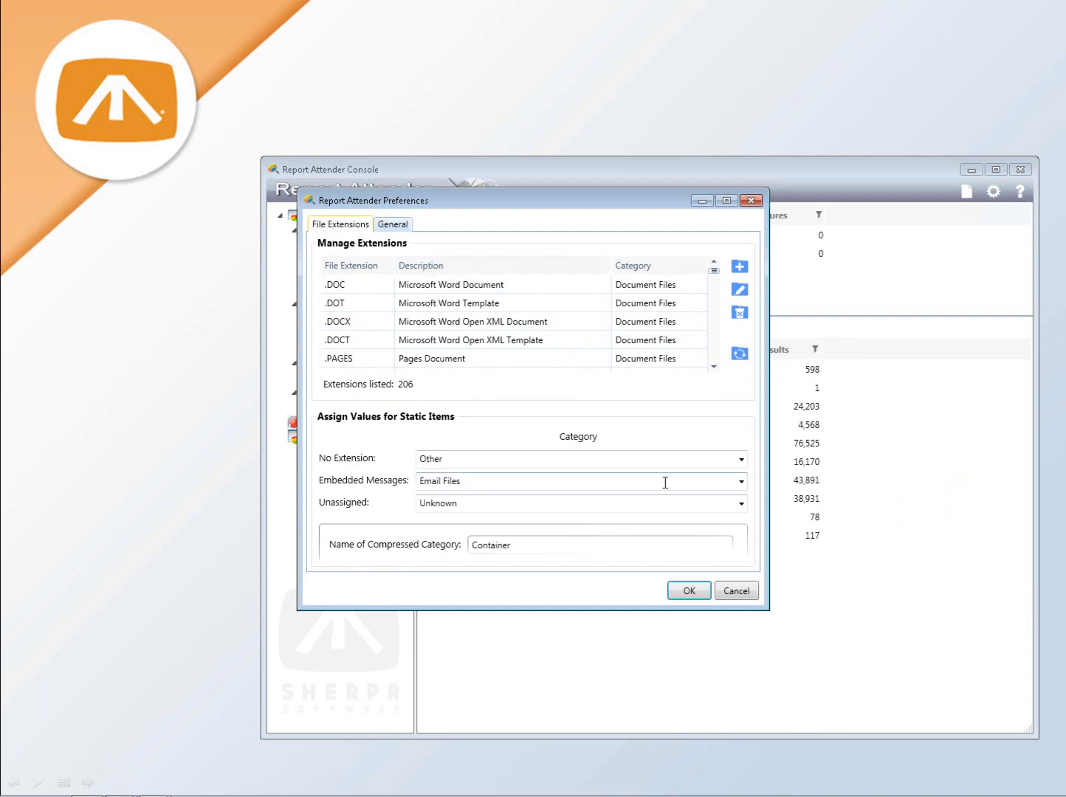
pyautogui.click(747, 593)
# Step: Create a new project named "My Favorite Project" and continue to the data type selection
pyautogui.click(965, 194)
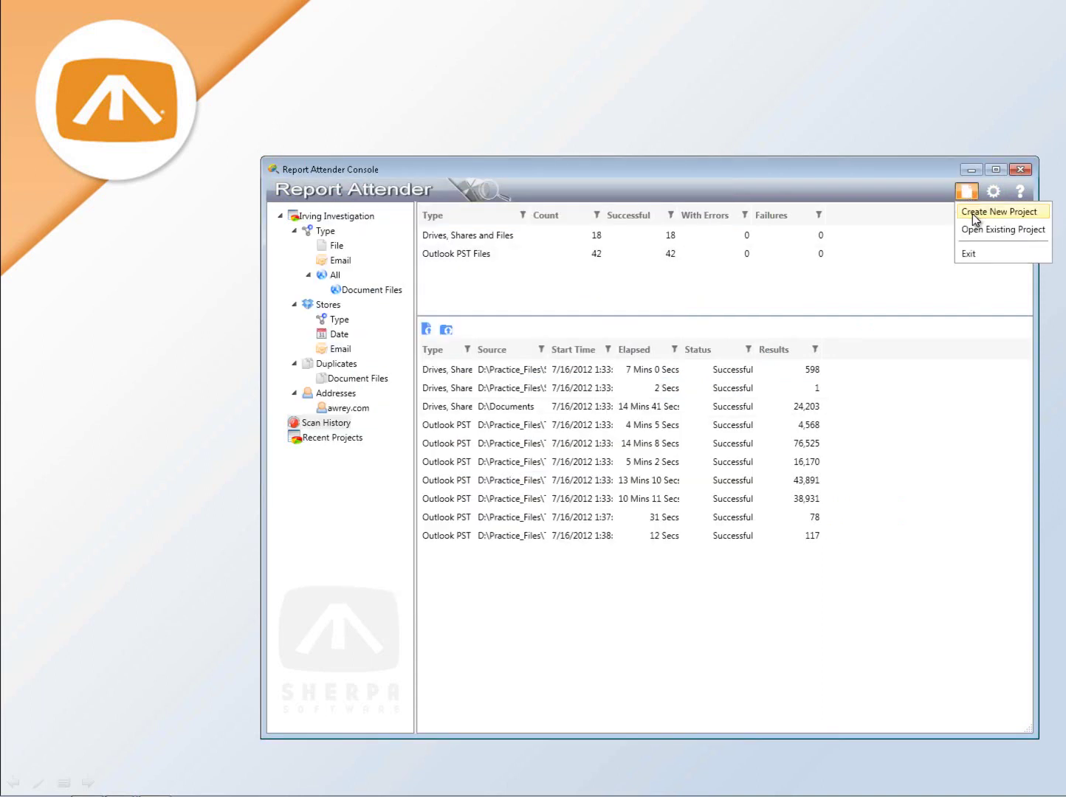
pyautogui.click(974, 214)
pyautogui.moveTo(576, 242); pyautogui.dragTo(648, 274)
pyautogui.moveTo(492, 384); pyautogui.dragTo(358, 400)
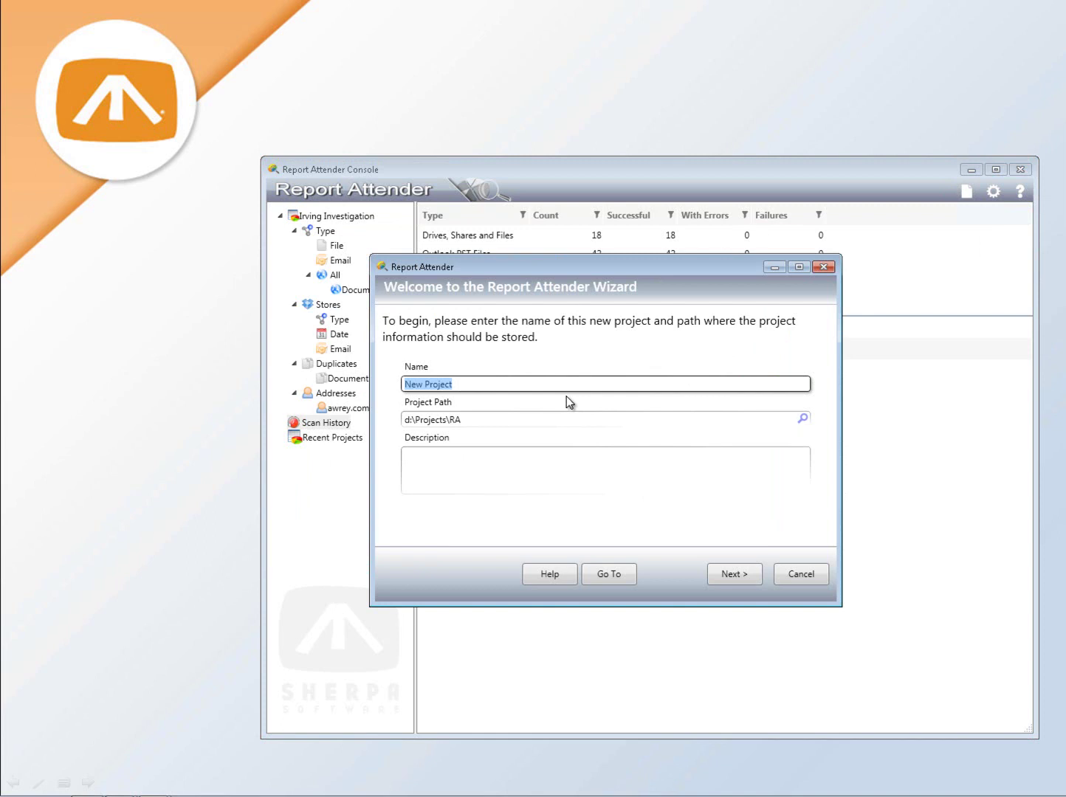
pyautogui.write('My Favorite Project')
pyautogui.click(723, 577)
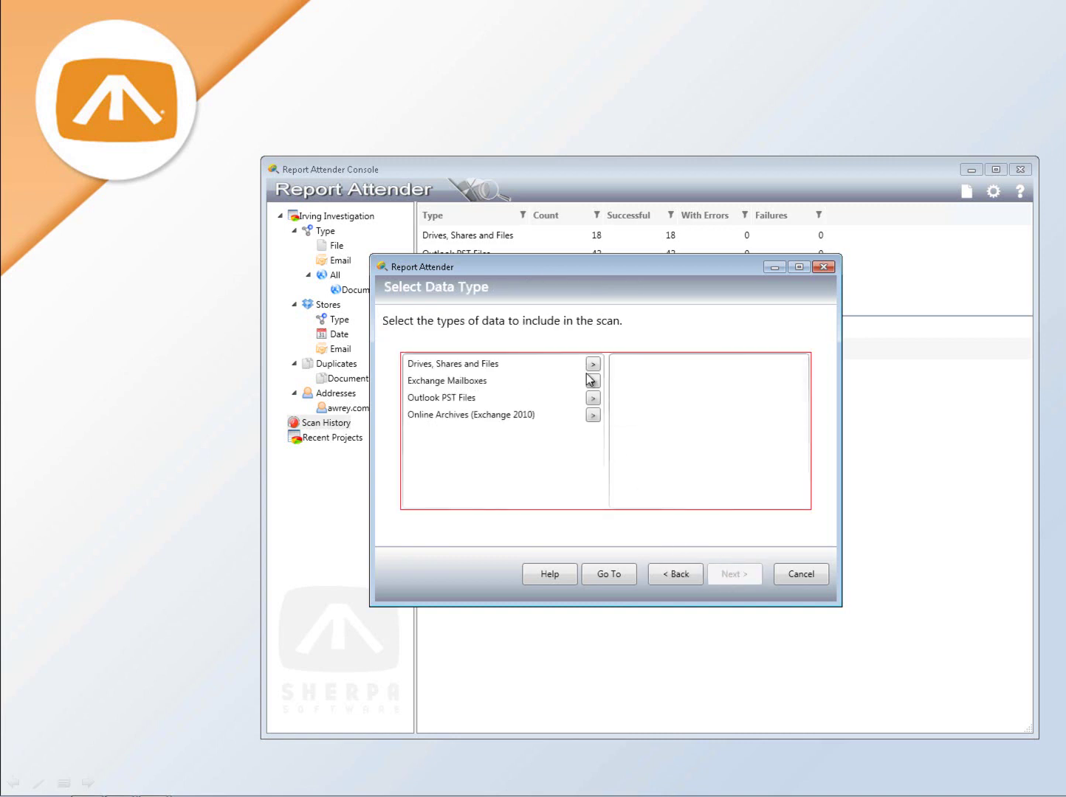
# Step: Include Drives, Shares and Files, Exchange Mailboxes and Outlook PST Files in the scan, and continue to the file paths
pyautogui.click(594, 365)
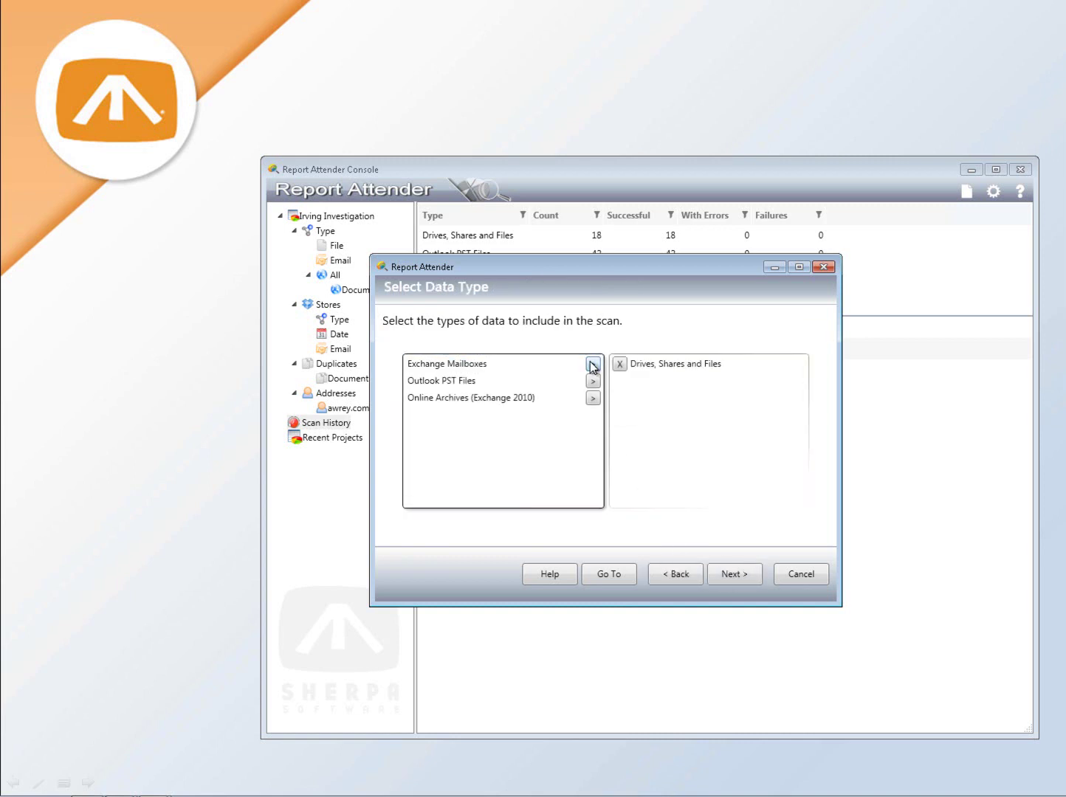
pyautogui.click(591, 366)
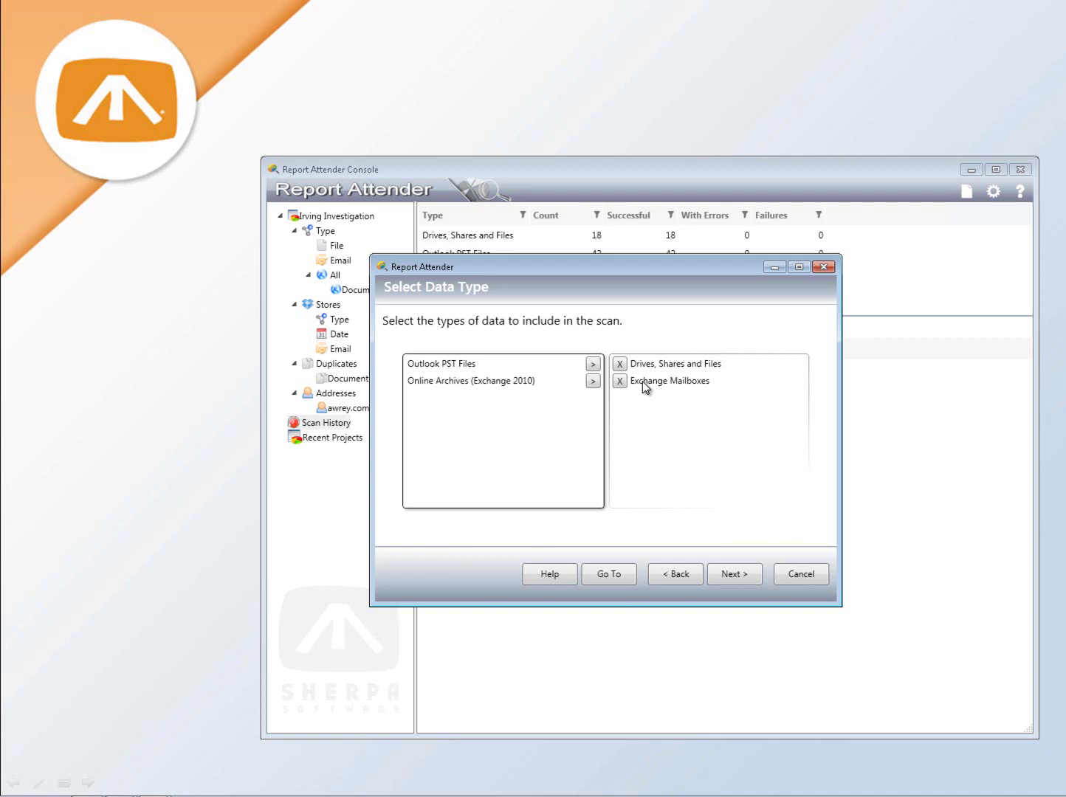
pyautogui.click(593, 364)
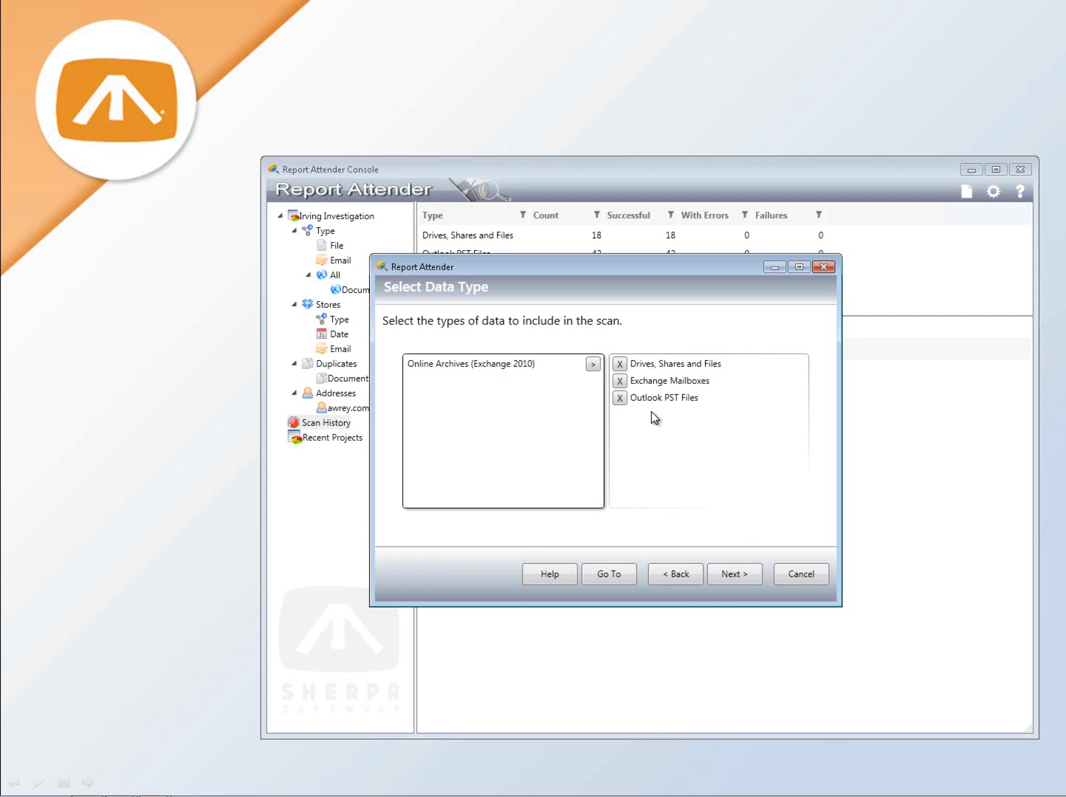
pyautogui.click(749, 572)
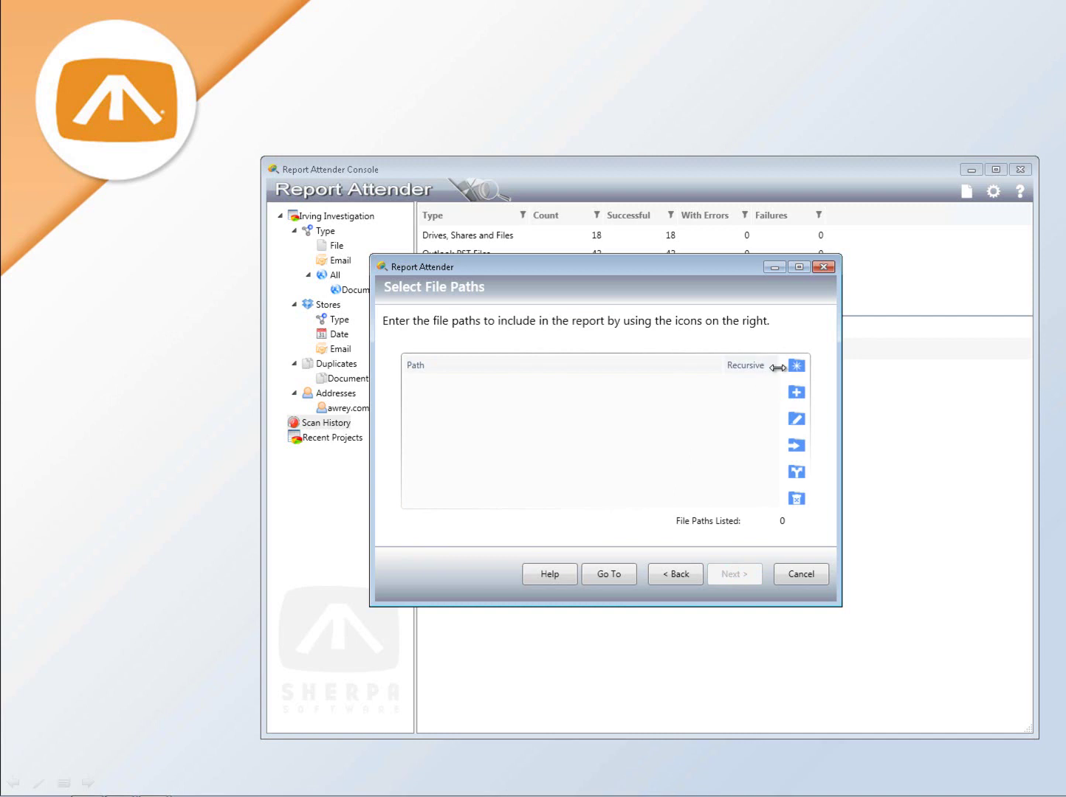
# Step: Add the folder D:\Practice_Files\Source_Data\Files\_123_SmallSet as a path to scan, and continue to the mailbox selection
pyautogui.click(801, 368)
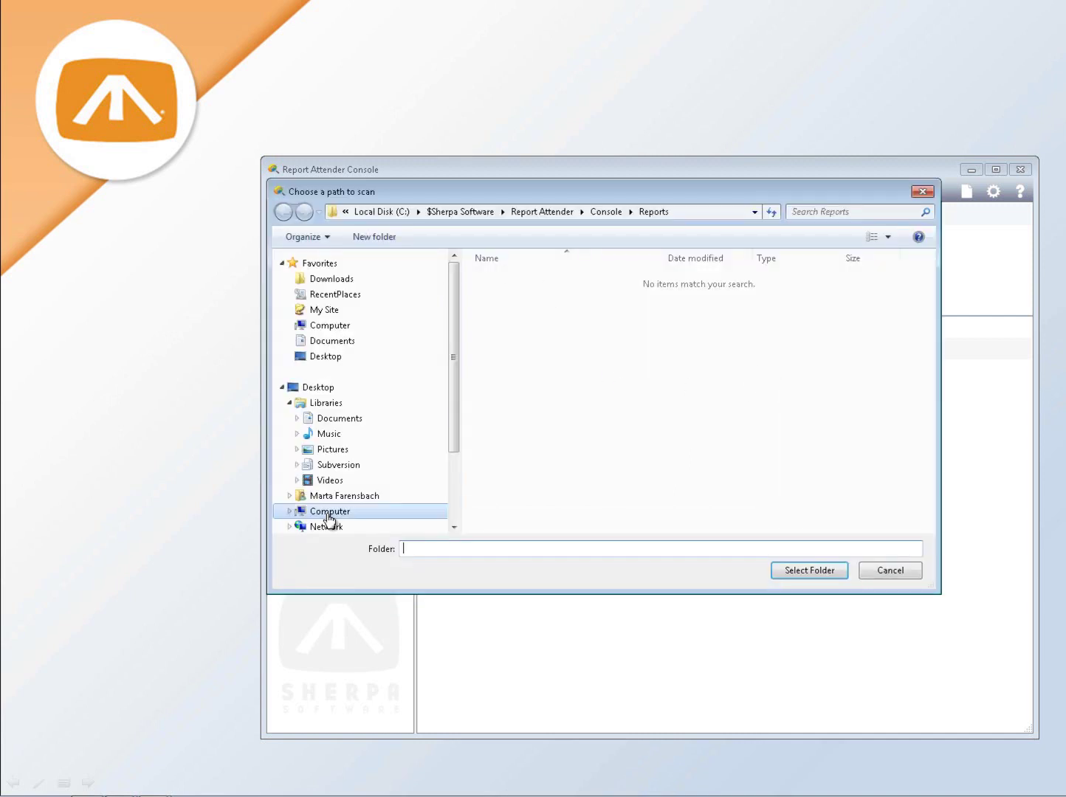
pyautogui.click(329, 522)
pyautogui.doubleClick(768, 287)
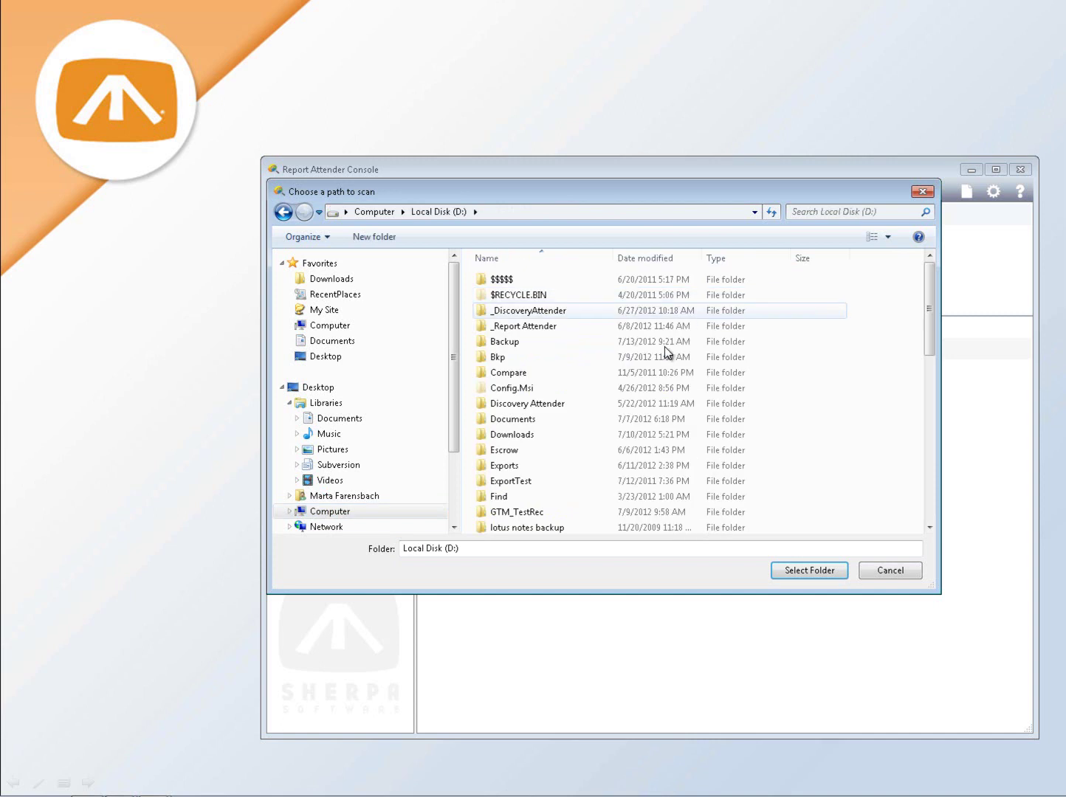
pyautogui.click(525, 453)
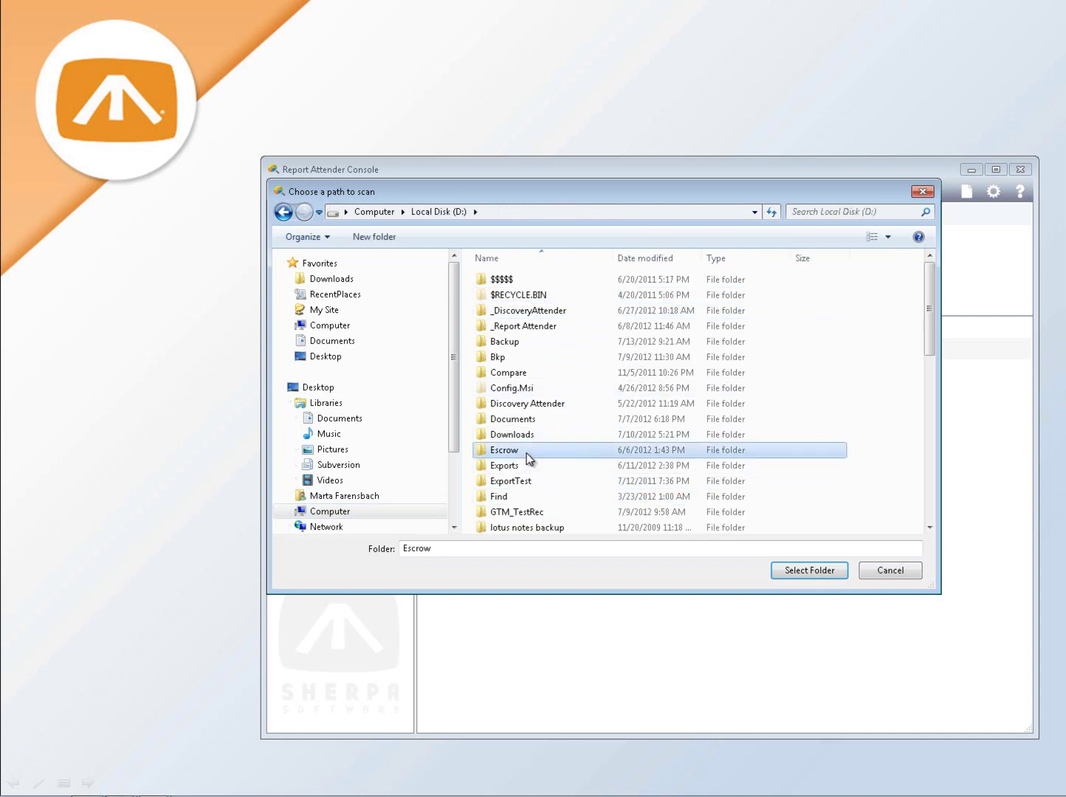
pyautogui.scroll(-4, 528, 458)
pyautogui.doubleClick(533, 447)
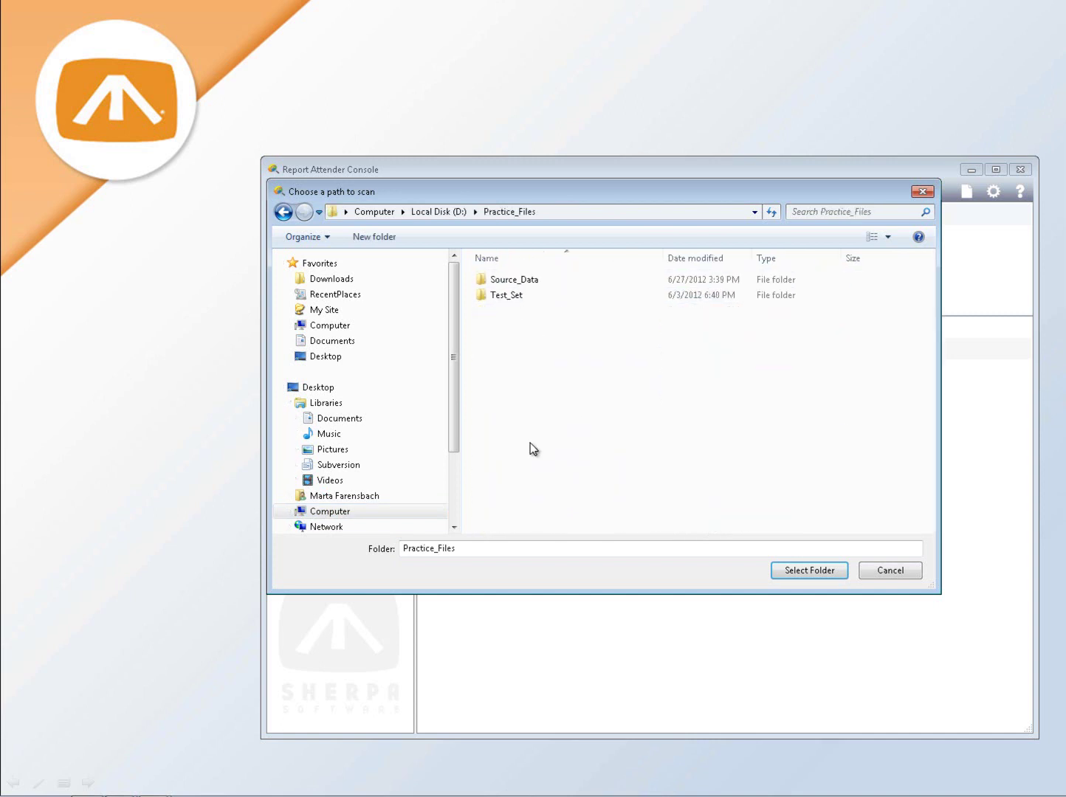
pyautogui.doubleClick(516, 280)
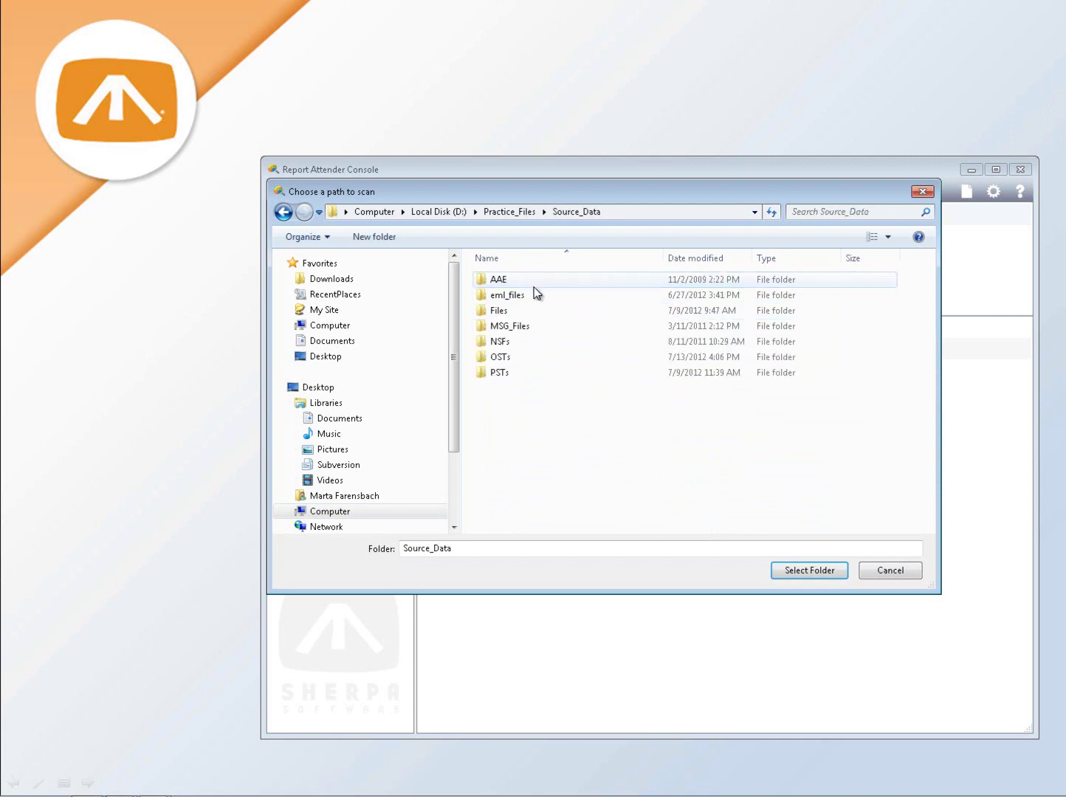
pyautogui.doubleClick(500, 310)
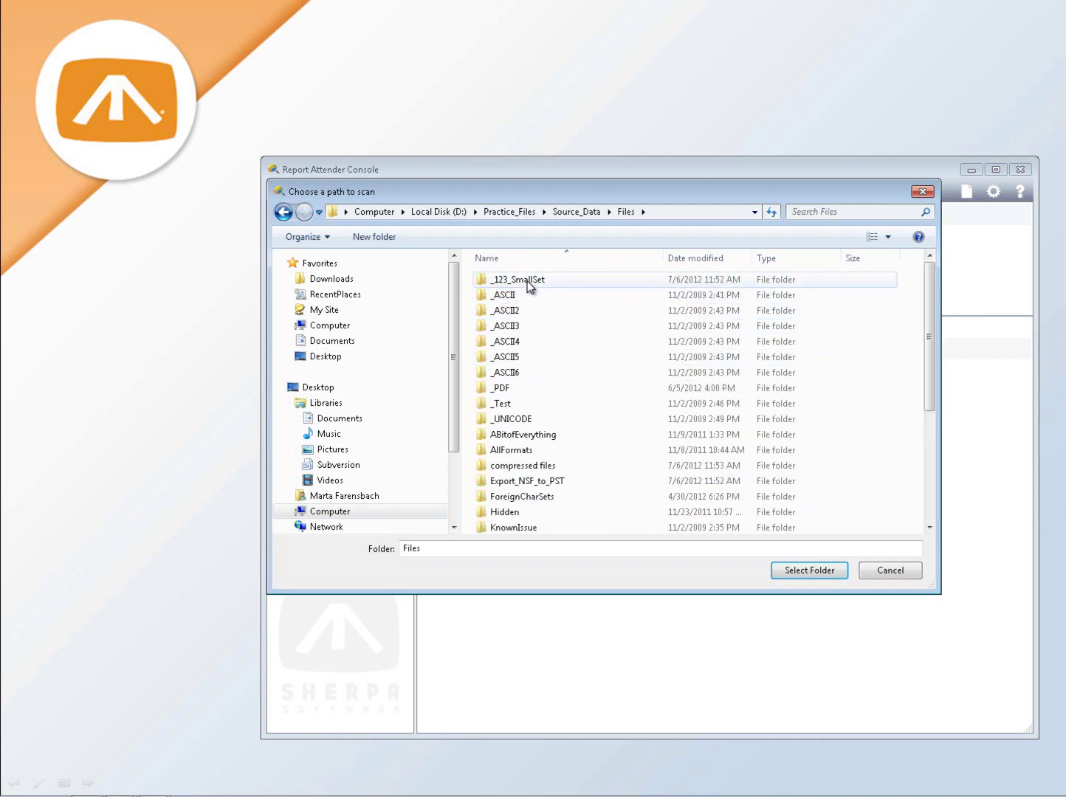
pyautogui.click(521, 282)
pyautogui.click(798, 574)
pyautogui.click(713, 576)
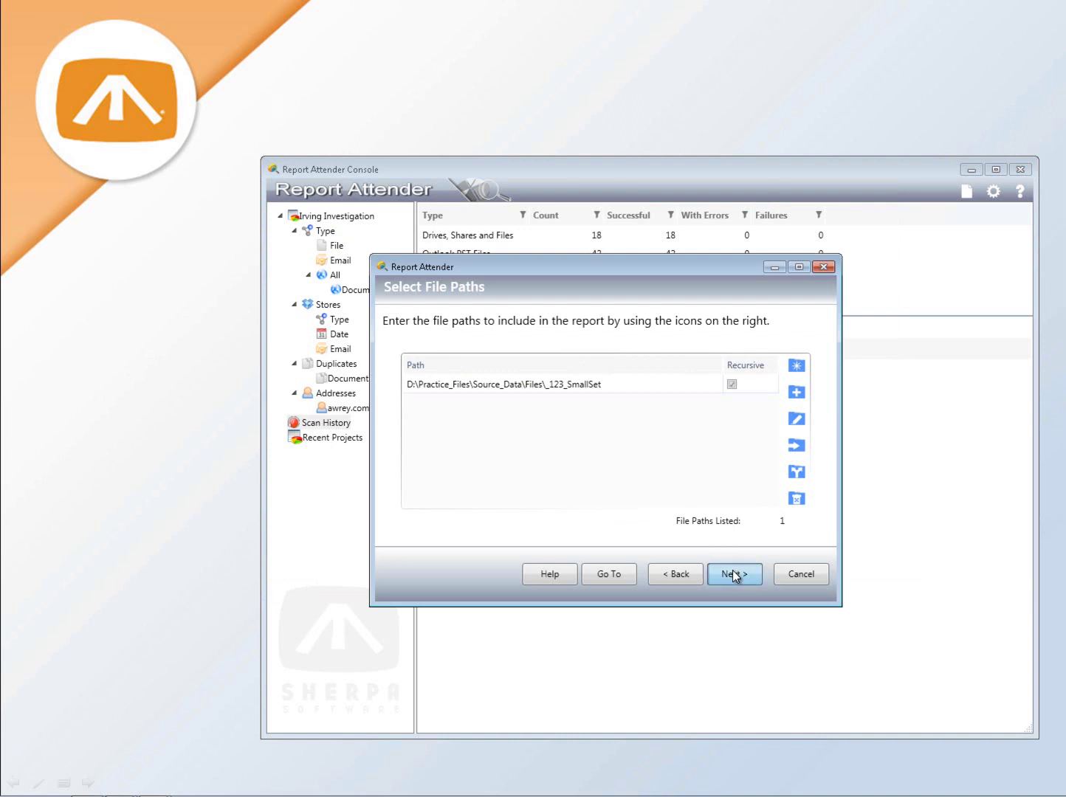
# Step: Search the SHERPA Active Directory location for mailboxes using the server sherpa-exchange.com
pyautogui.click(796, 369)
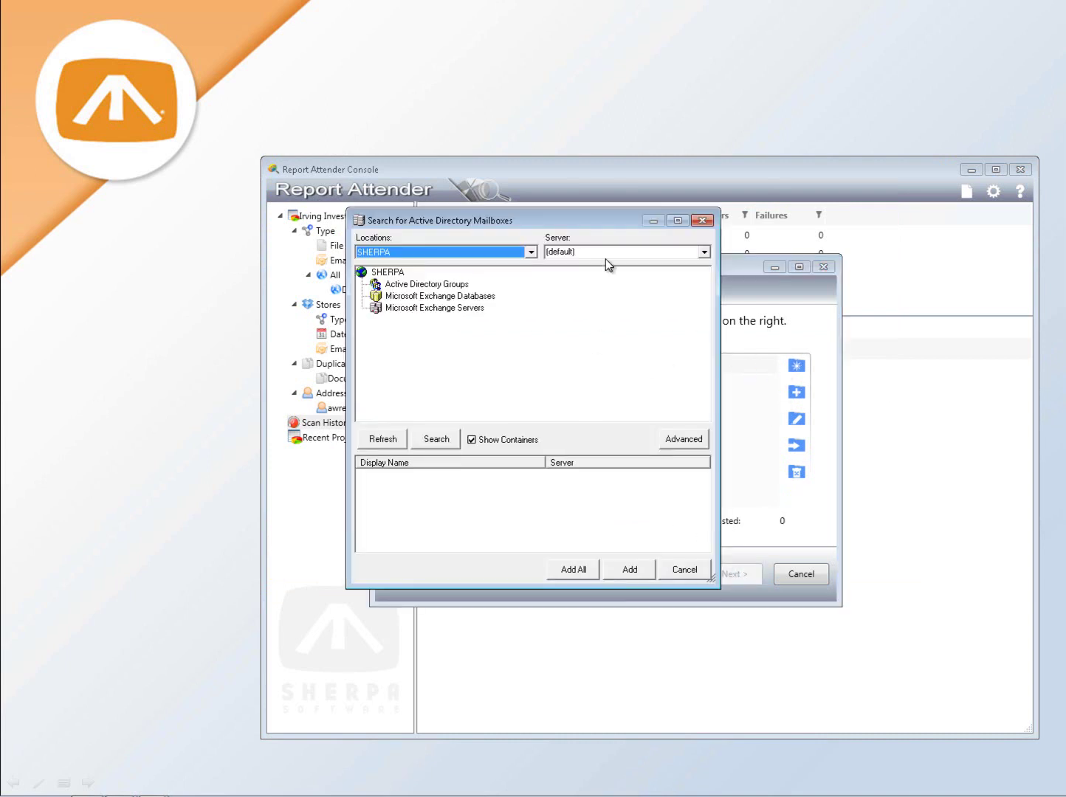
pyautogui.click(608, 250)
pyautogui.write('sherpa-exchange.com')
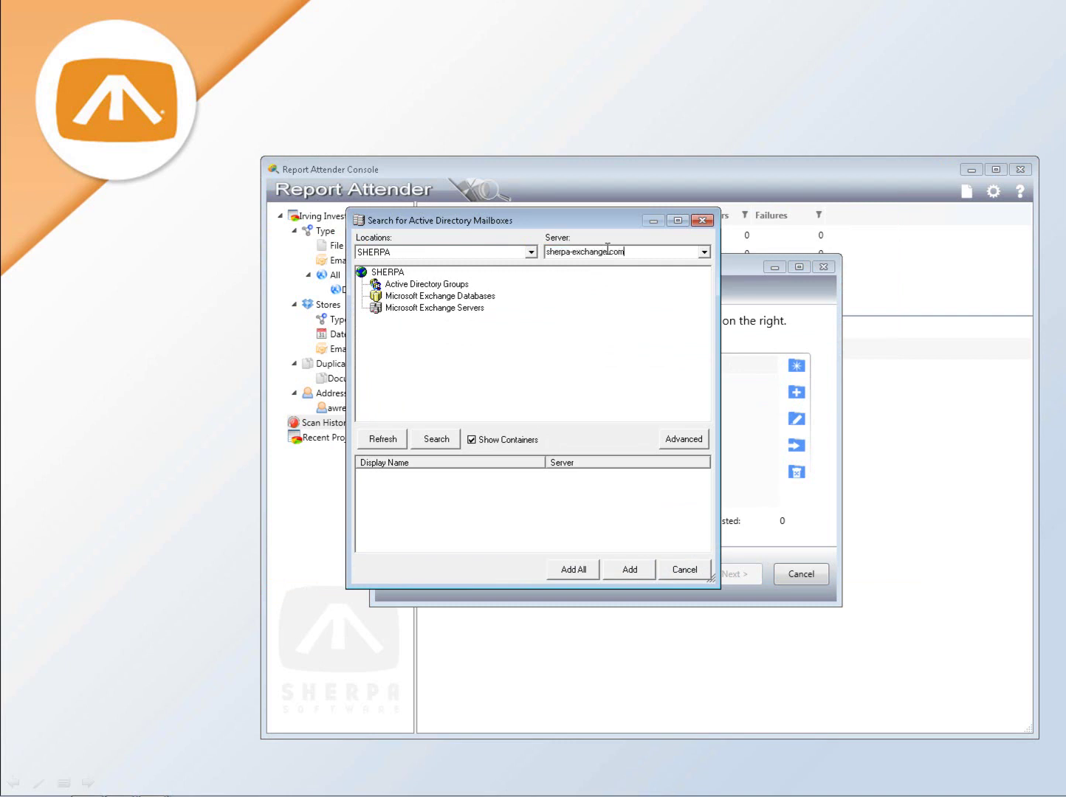
pyautogui.click(436, 439)
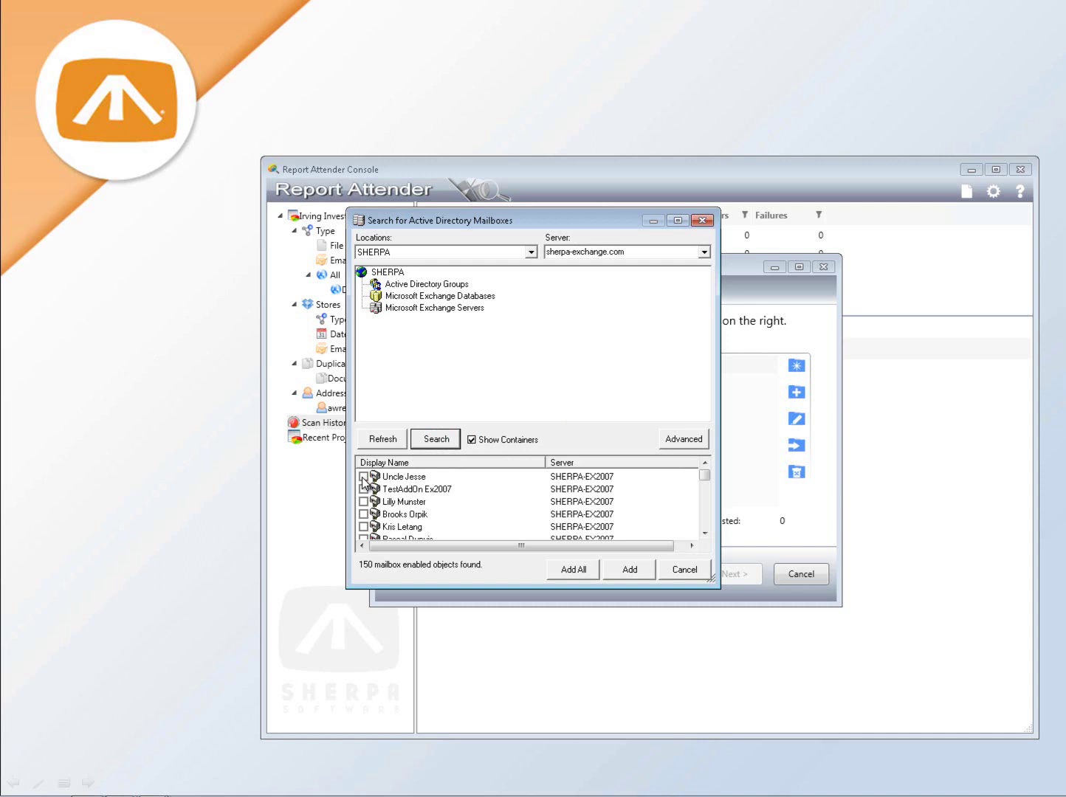
# Step: Sort the found mailboxes by display name and mark the fourth one, on server SHERPA-EX2003, for adding
pyautogui.click(506, 463)
pyautogui.click(436, 502)
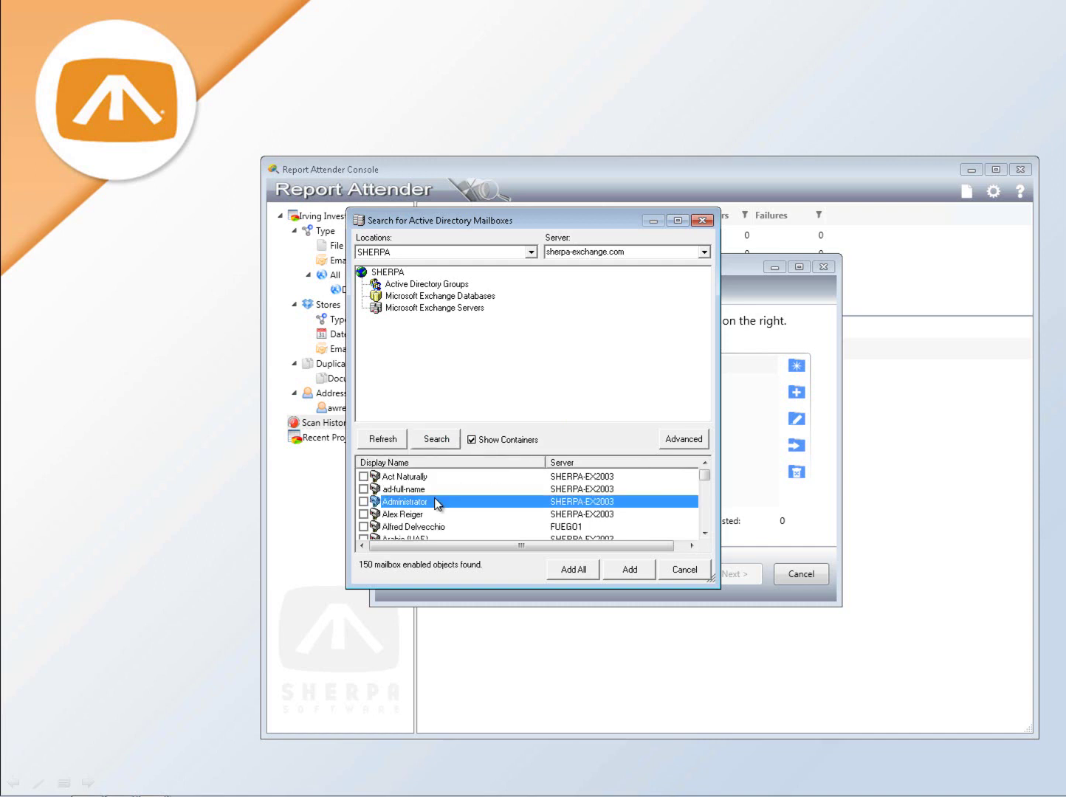
pyautogui.click(425, 516)
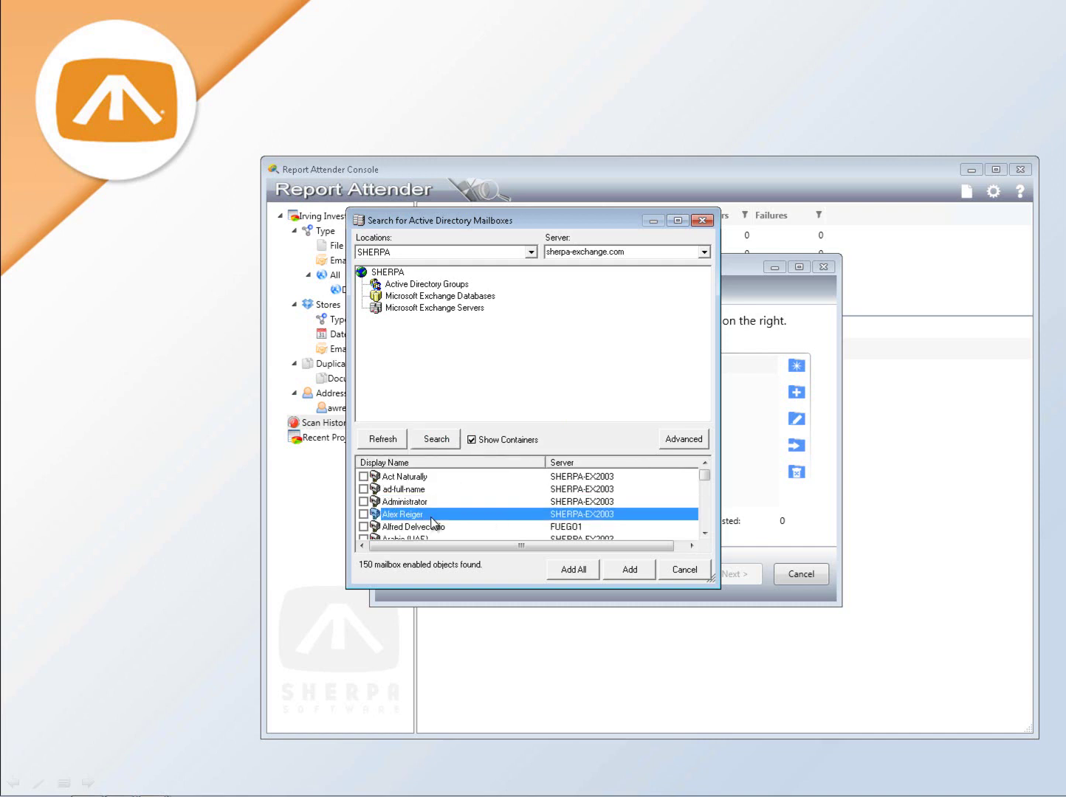
pyautogui.click(363, 515)
# Step: Mark the two neighbouring mailboxes whose names begin with "Fras" and "Fred", and add all marked mailboxes to the report
pyautogui.press('f')
pyautogui.scroll(-1, 441, 523)
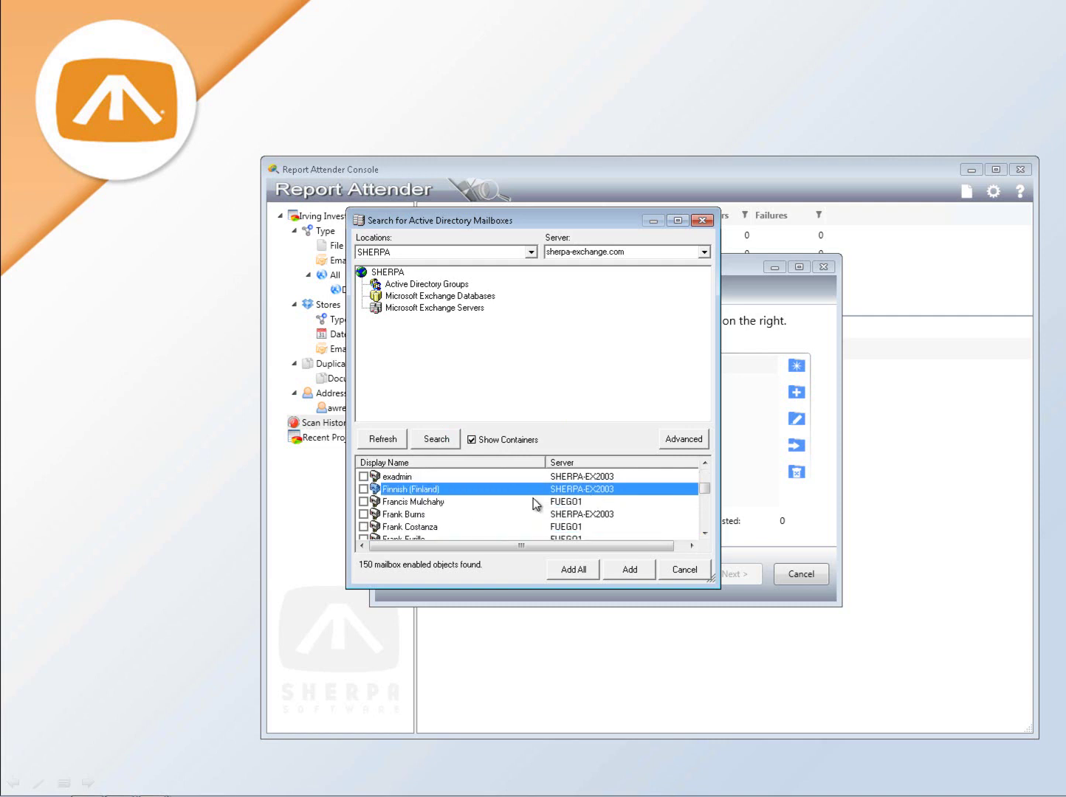
pyautogui.scroll(-1, 561, 491)
pyautogui.click(364, 515)
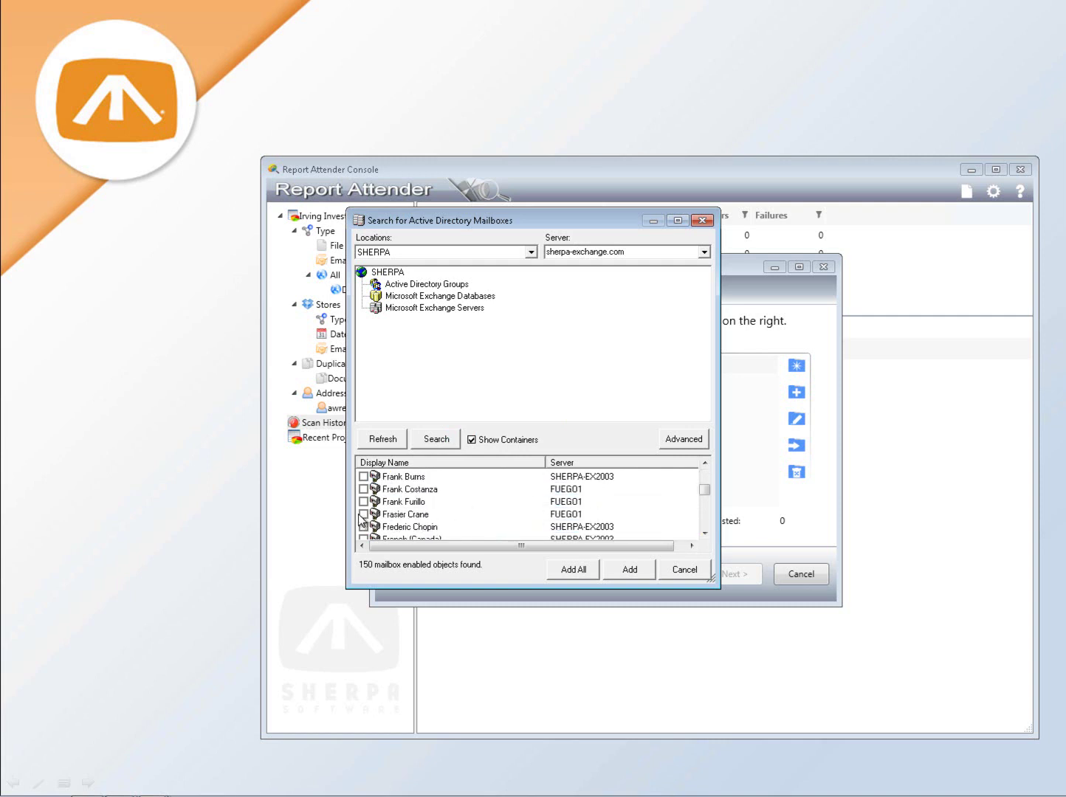
pyautogui.click(364, 527)
pyautogui.click(628, 572)
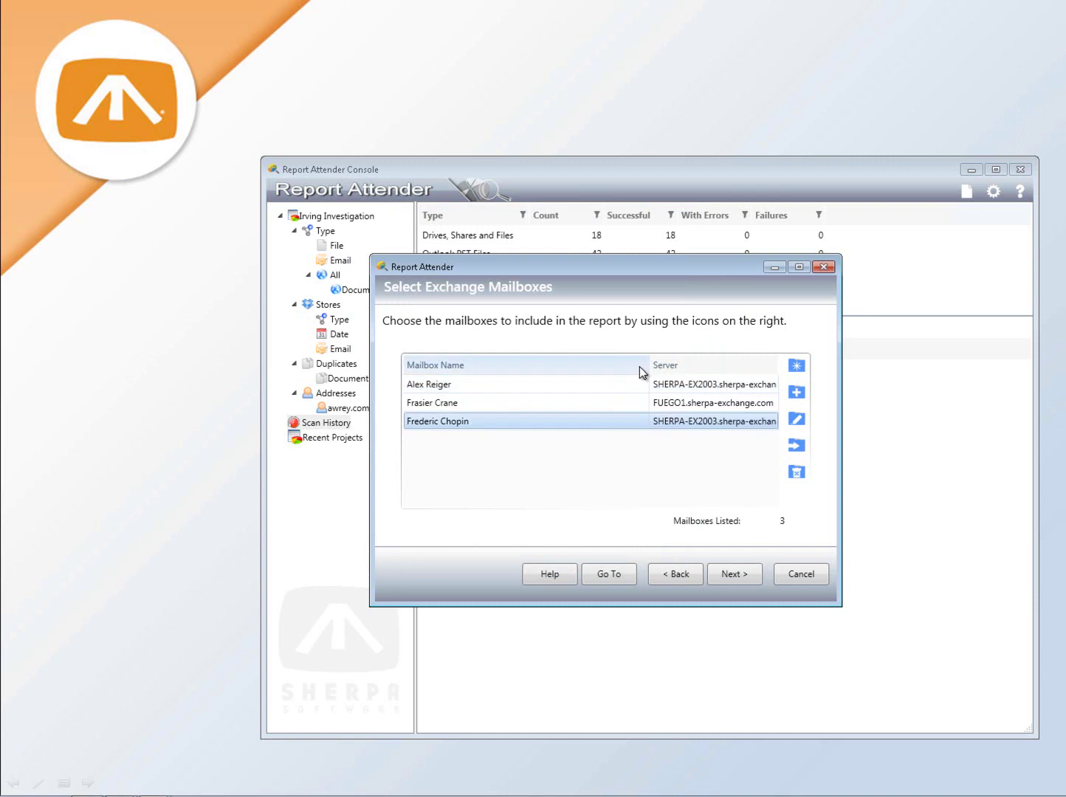
# Step: Narrow the Mailbox Name column to reveal the full server names, and continue to the PST file selection
pyautogui.moveTo(650, 365); pyautogui.dragTo(516, 369)
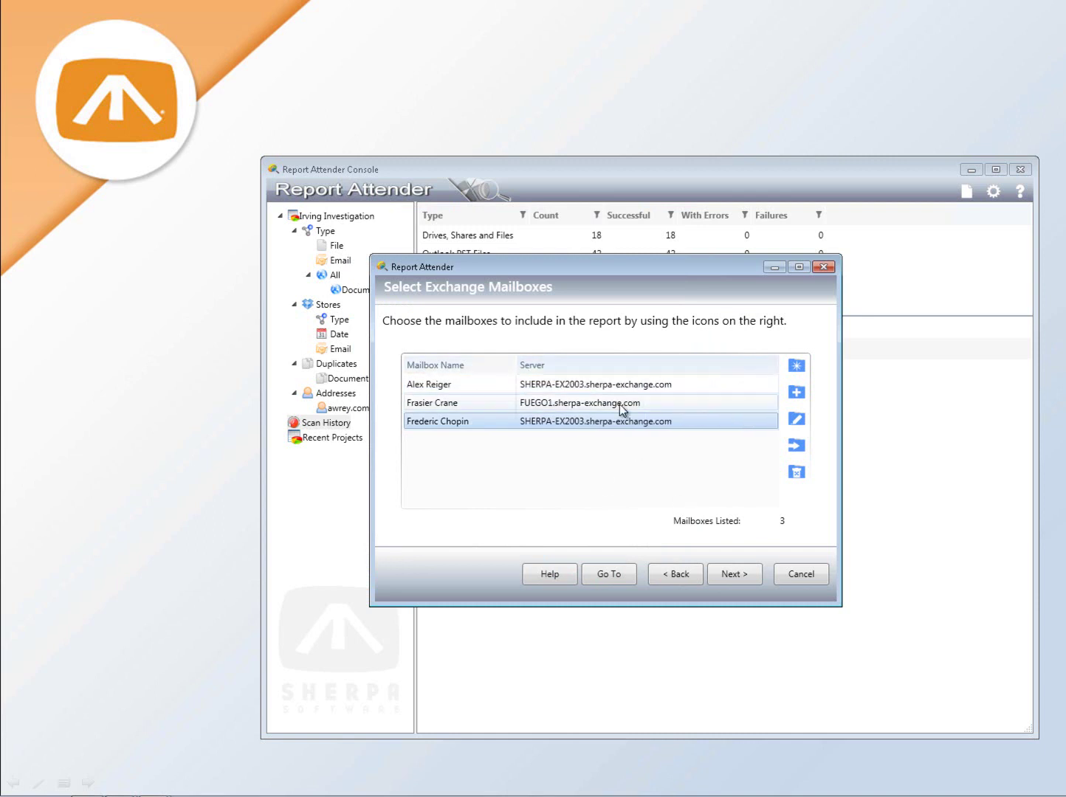
pyautogui.click(576, 403)
pyautogui.click(571, 426)
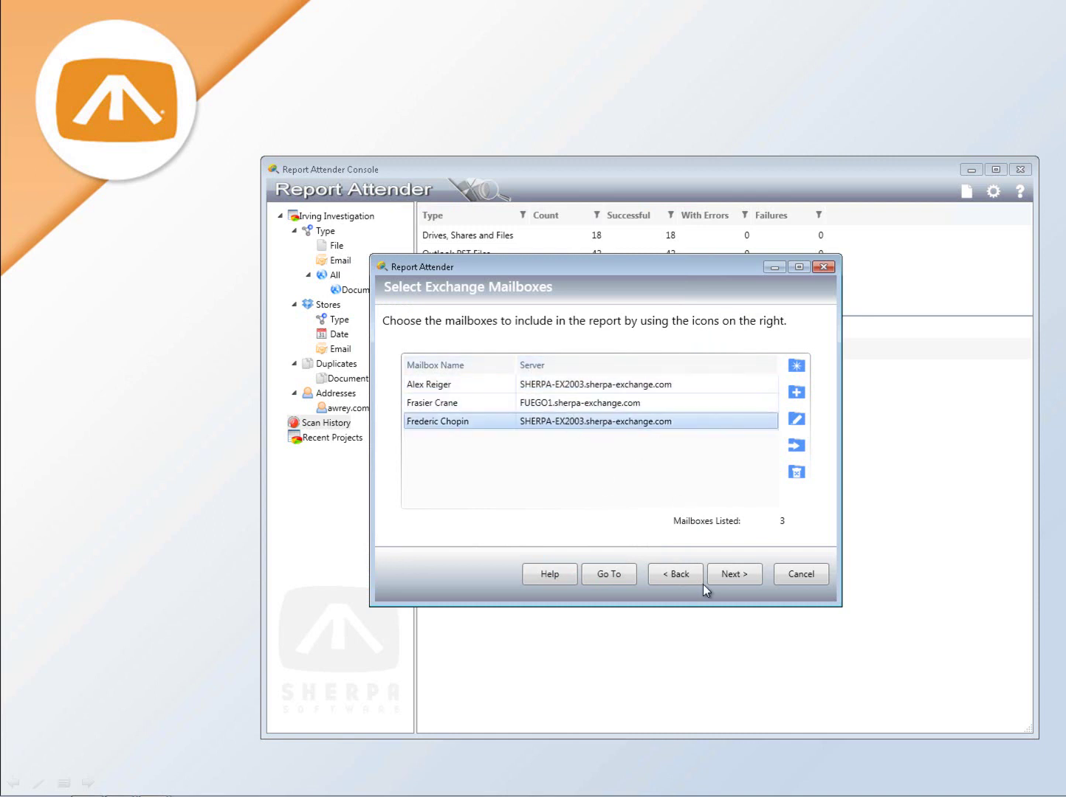
pyautogui.click(734, 575)
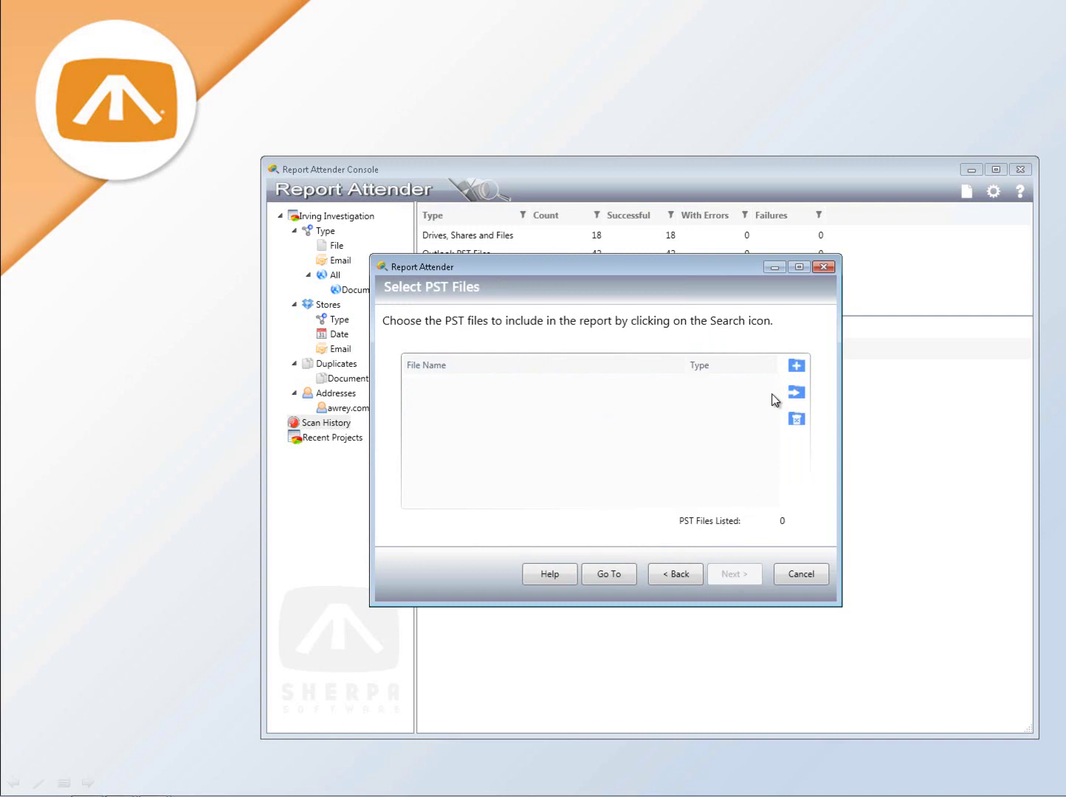
# Step: Search the folder D:\Practice_Files\Source_Data\Files\_123_SmallSet for PST files, add all of them, and continue to the scan options
pyautogui.click(799, 368)
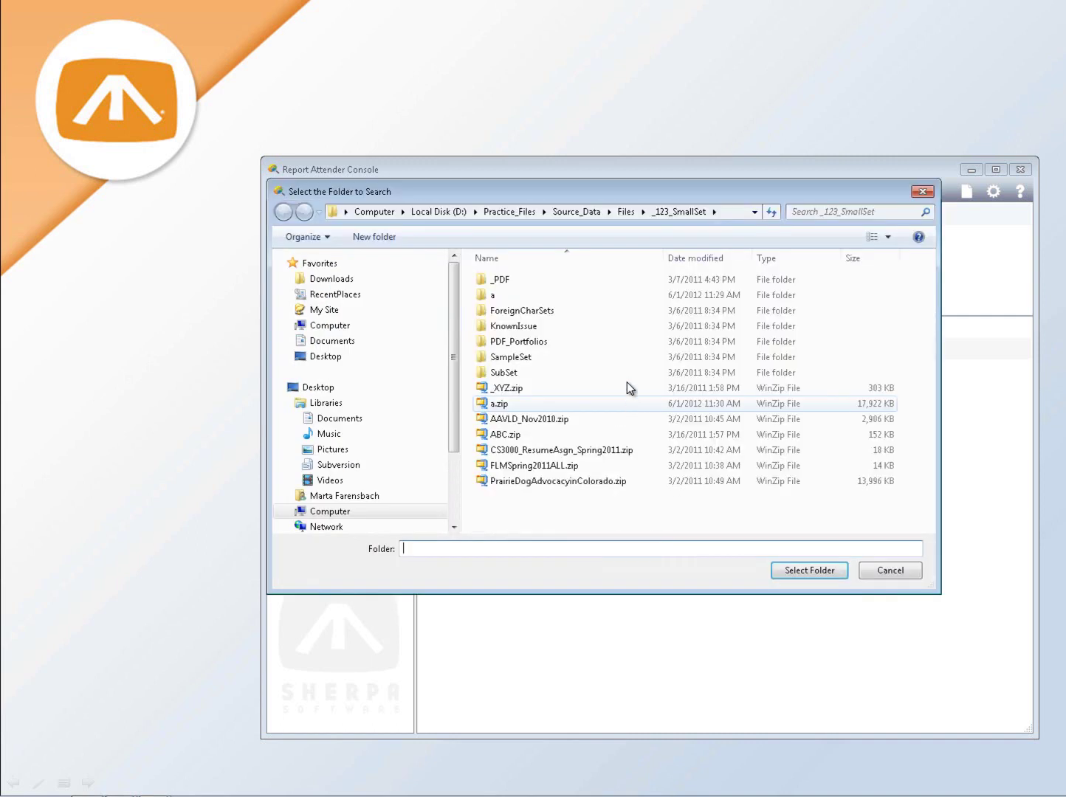
pyautogui.click(795, 572)
pyautogui.click(573, 547)
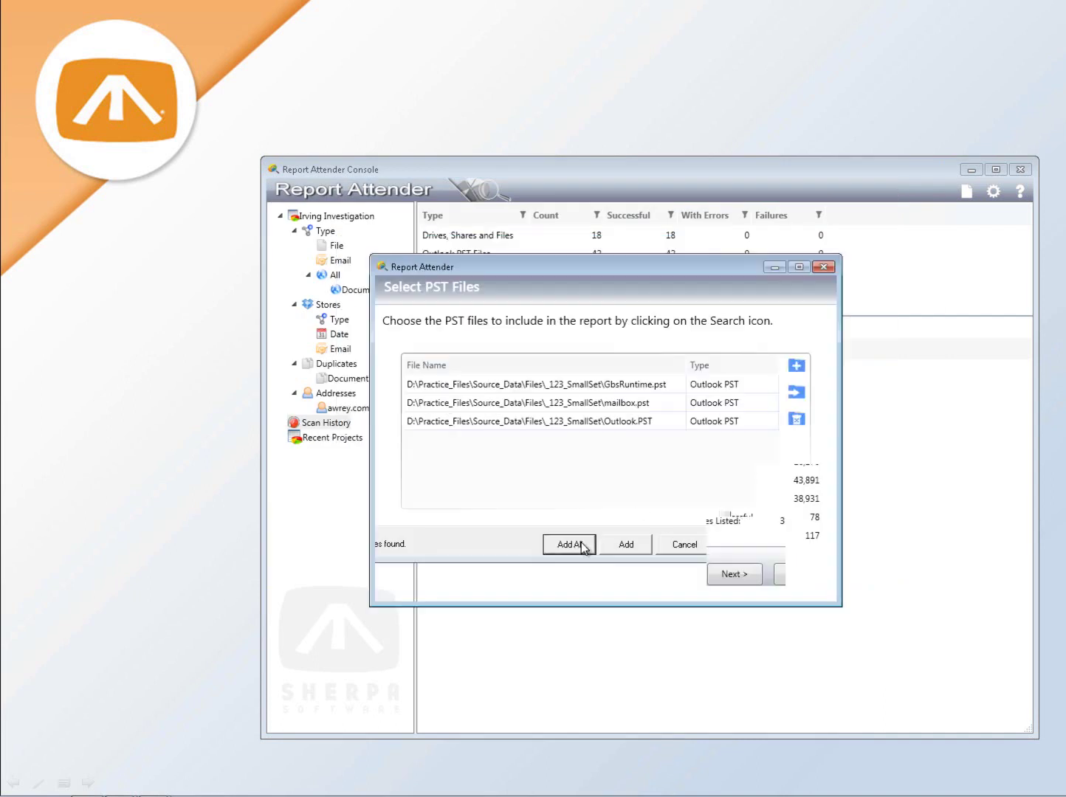
pyautogui.click(736, 576)
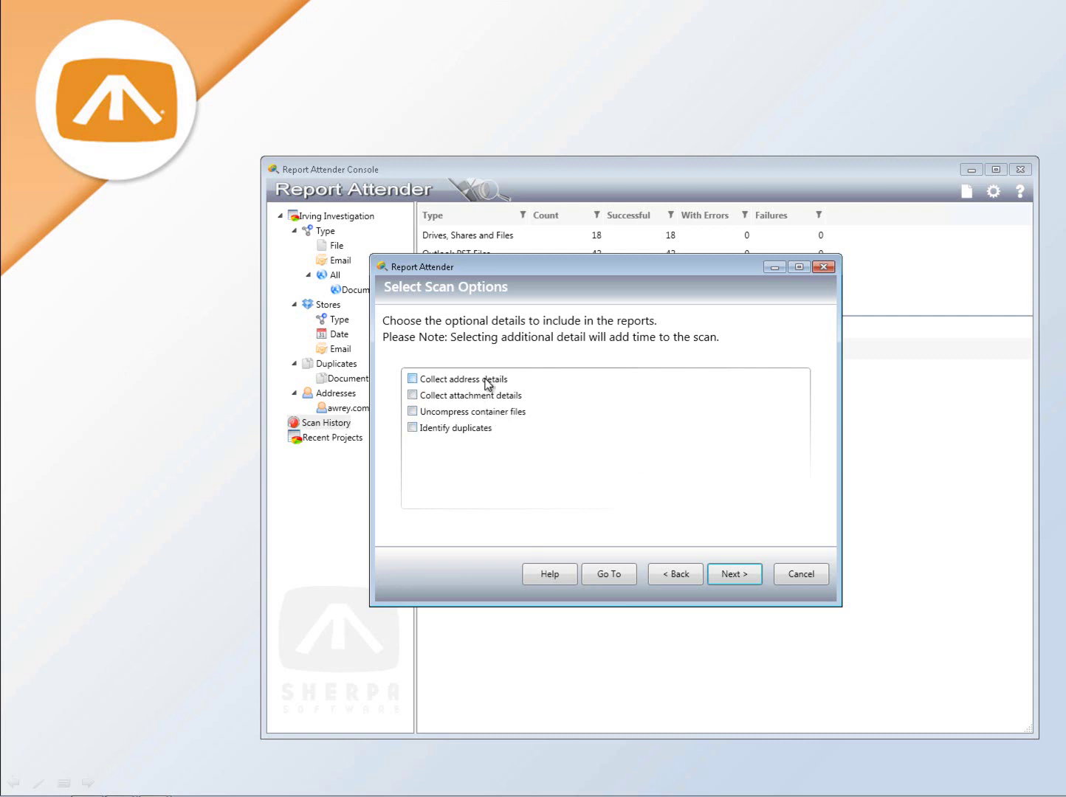
# Step: Enable collecting address details and attachment details, uncompressing container files and identifying duplicates for the scan, and continue
pyautogui.moveTo(526, 269); pyautogui.dragTo(607, 252)
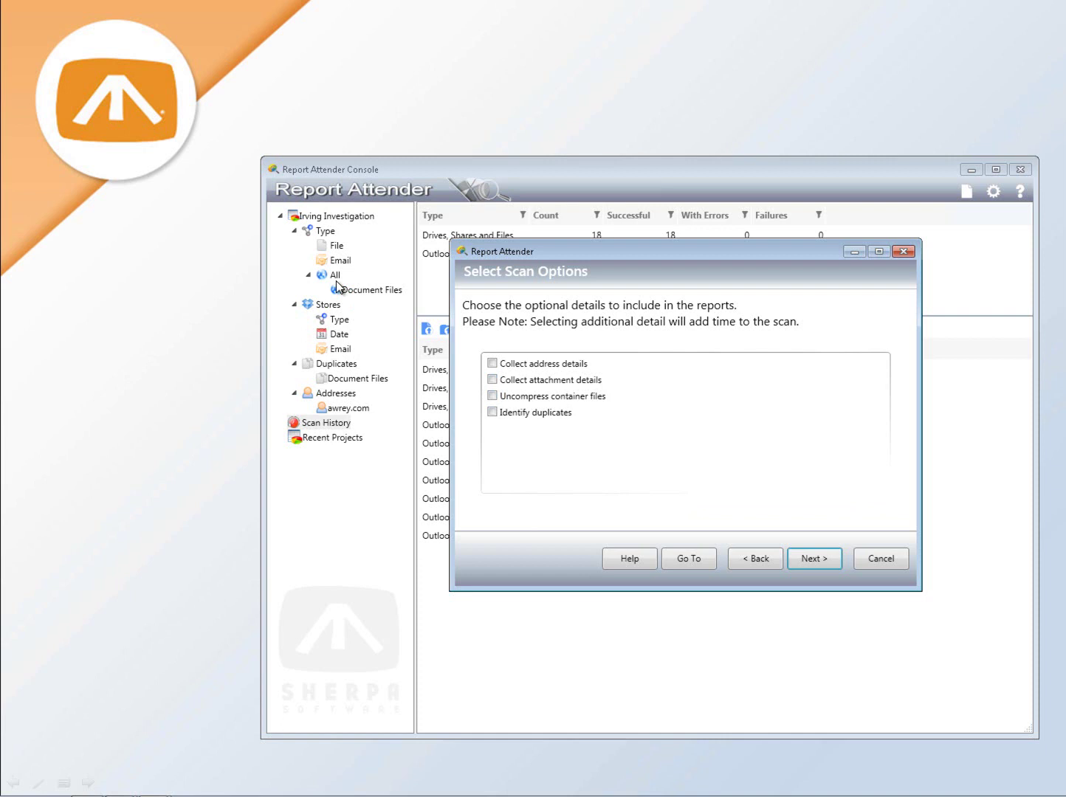
pyautogui.click(493, 379)
pyautogui.click(492, 364)
pyautogui.click(492, 397)
pyautogui.click(493, 413)
pyautogui.click(821, 562)
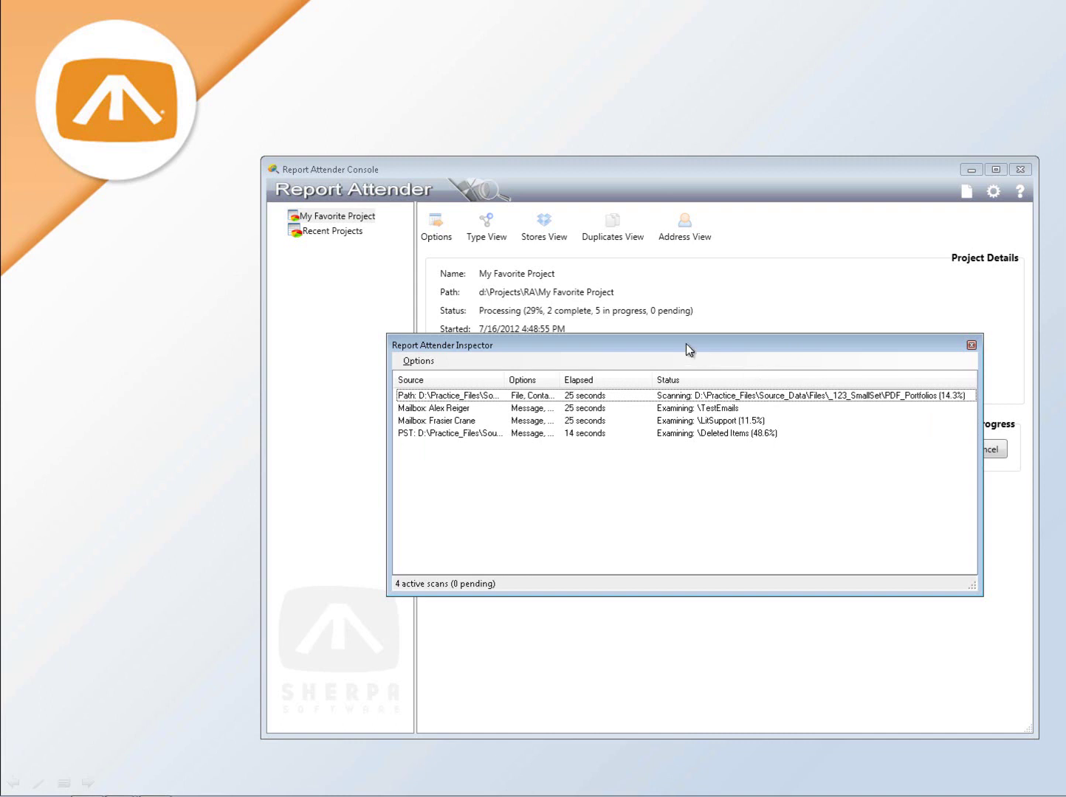
# Step: Move the Report Attender Inspector window below the console so it uncovers the project details and statistics
pyautogui.moveTo(693, 341); pyautogui.dragTo(702, 328)
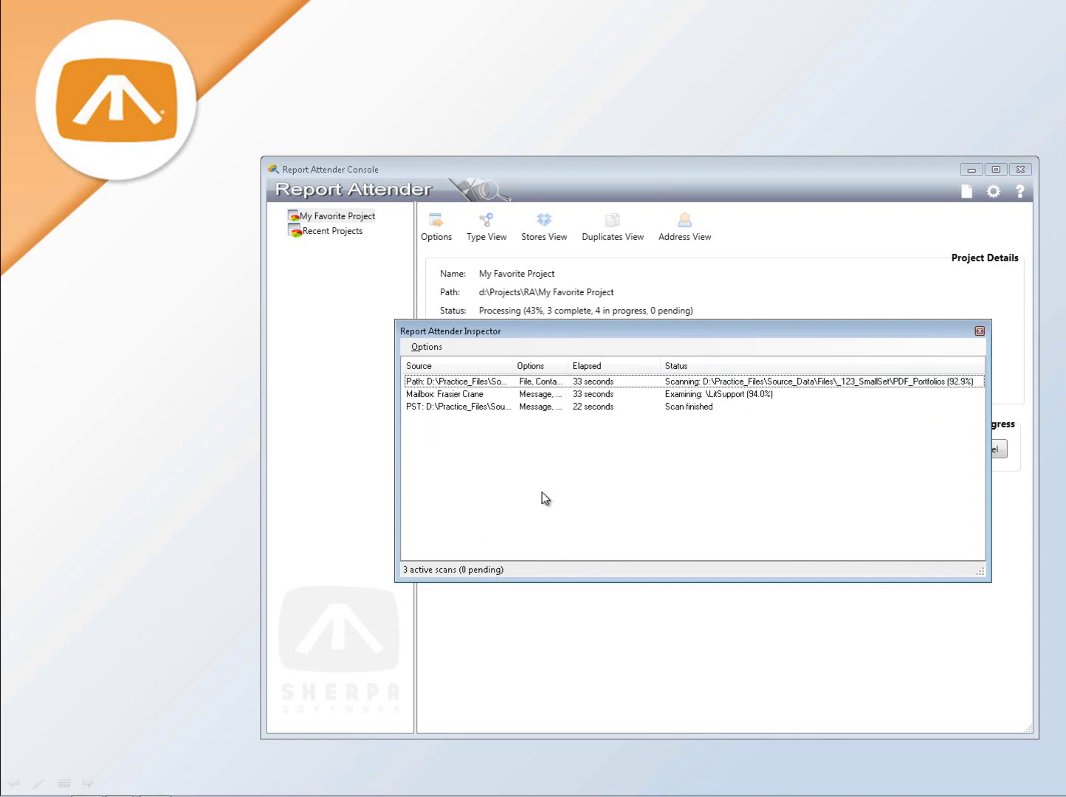
pyautogui.moveTo(570, 333); pyautogui.dragTo(624, 549)
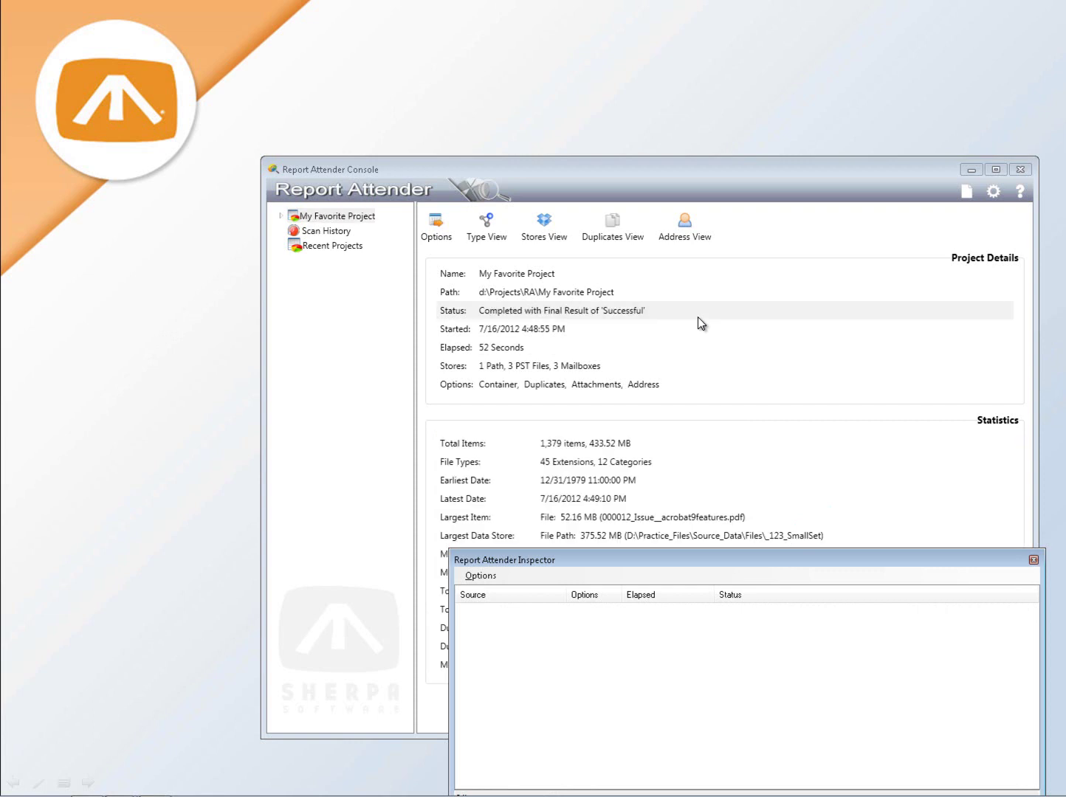
pyautogui.moveTo(989, 559); pyautogui.dragTo(979, 773)
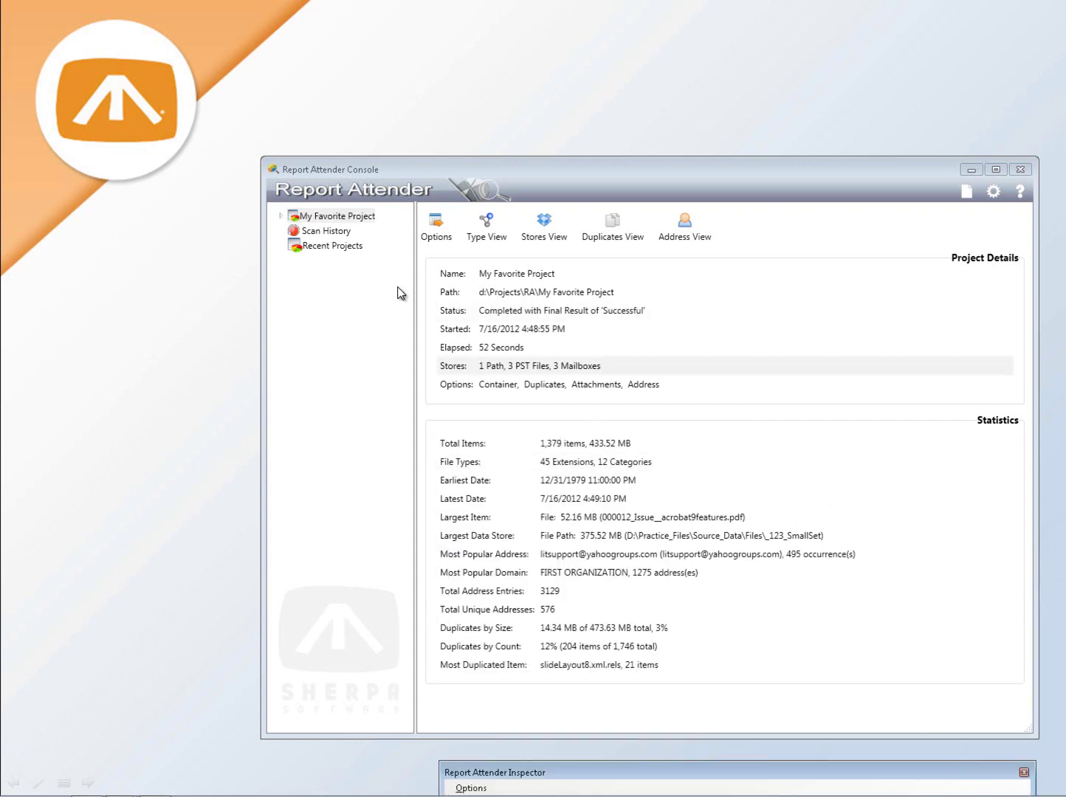
# Step: Expand My Favorite Project and view its Type statistics and the Type / All report
pyautogui.click(282, 218)
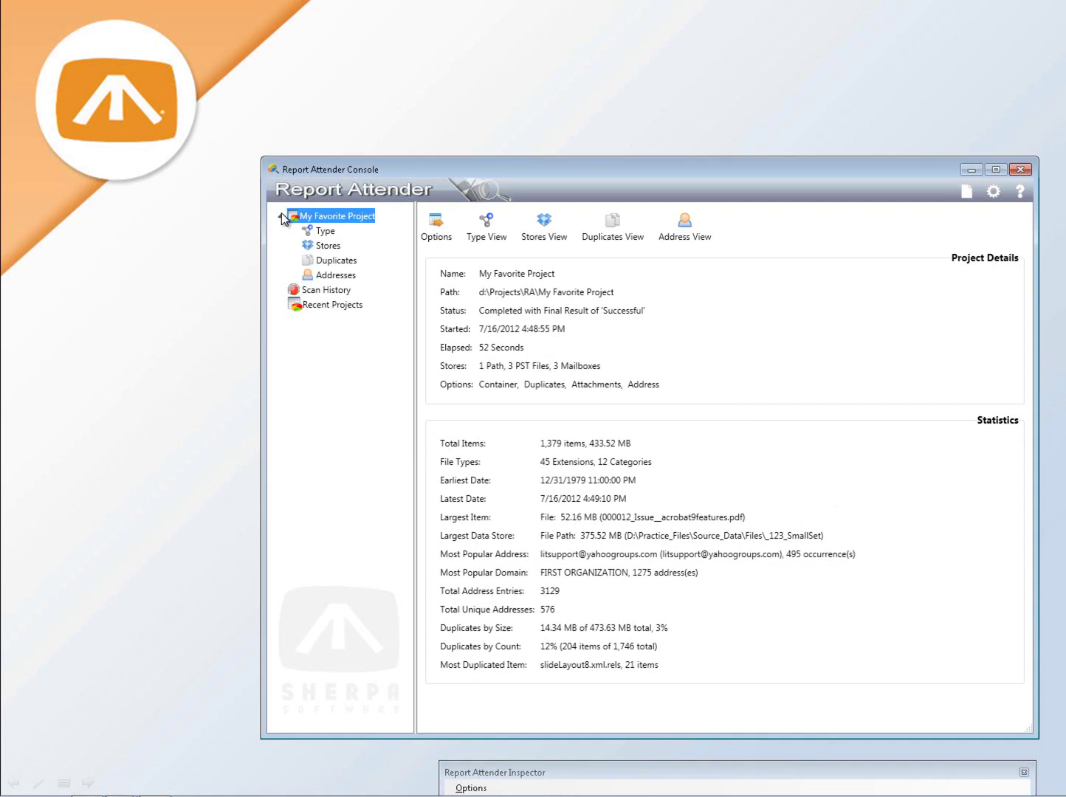
pyautogui.click(318, 232)
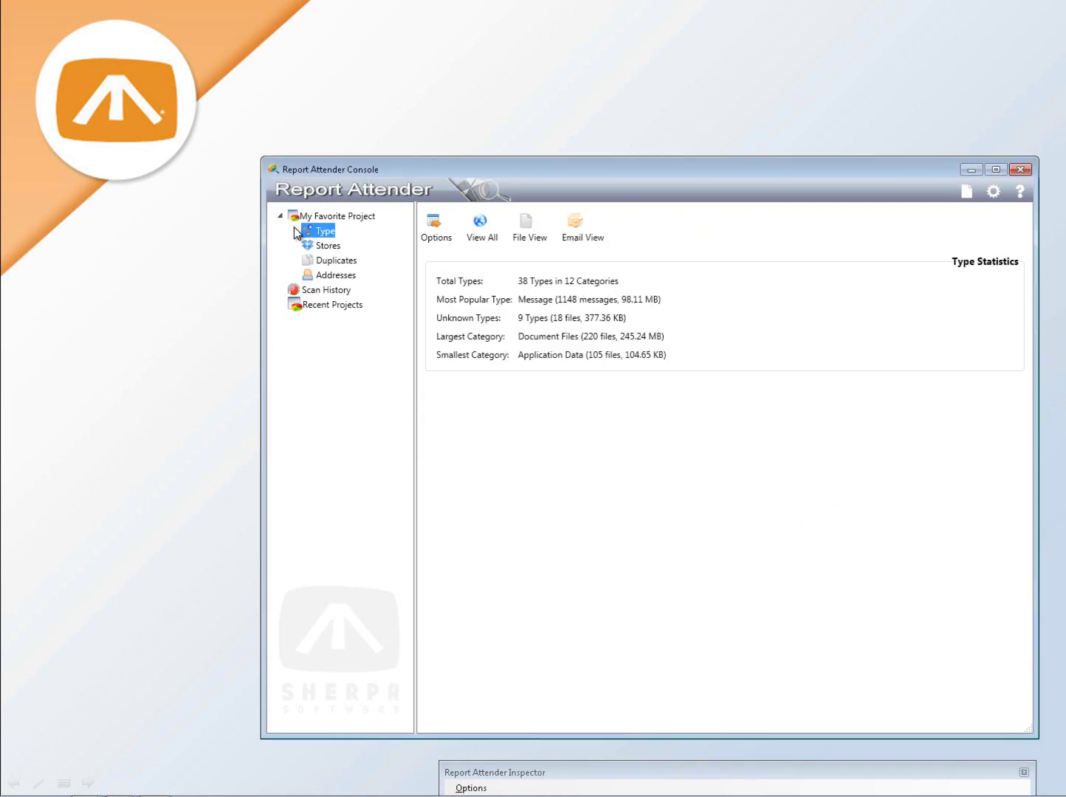
pyautogui.click(294, 229)
pyautogui.click(326, 276)
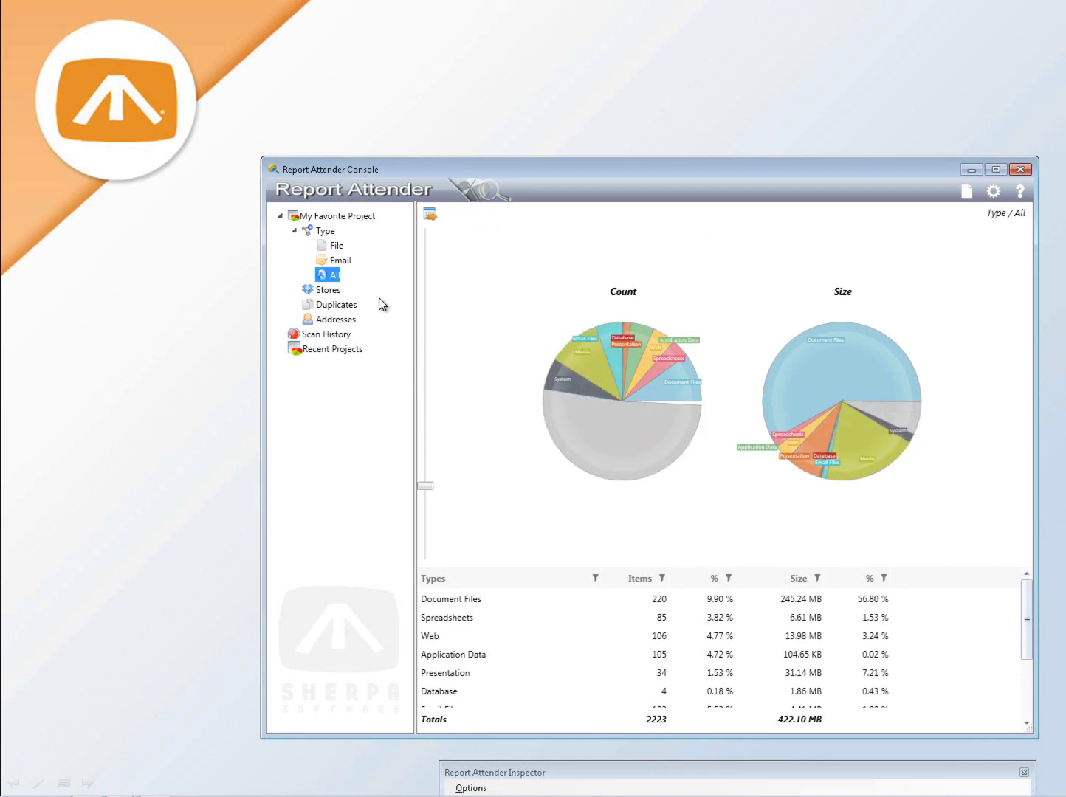
# Step: View the Stores summary of My Favorite Project and its Stores / Type report
pyautogui.click(322, 292)
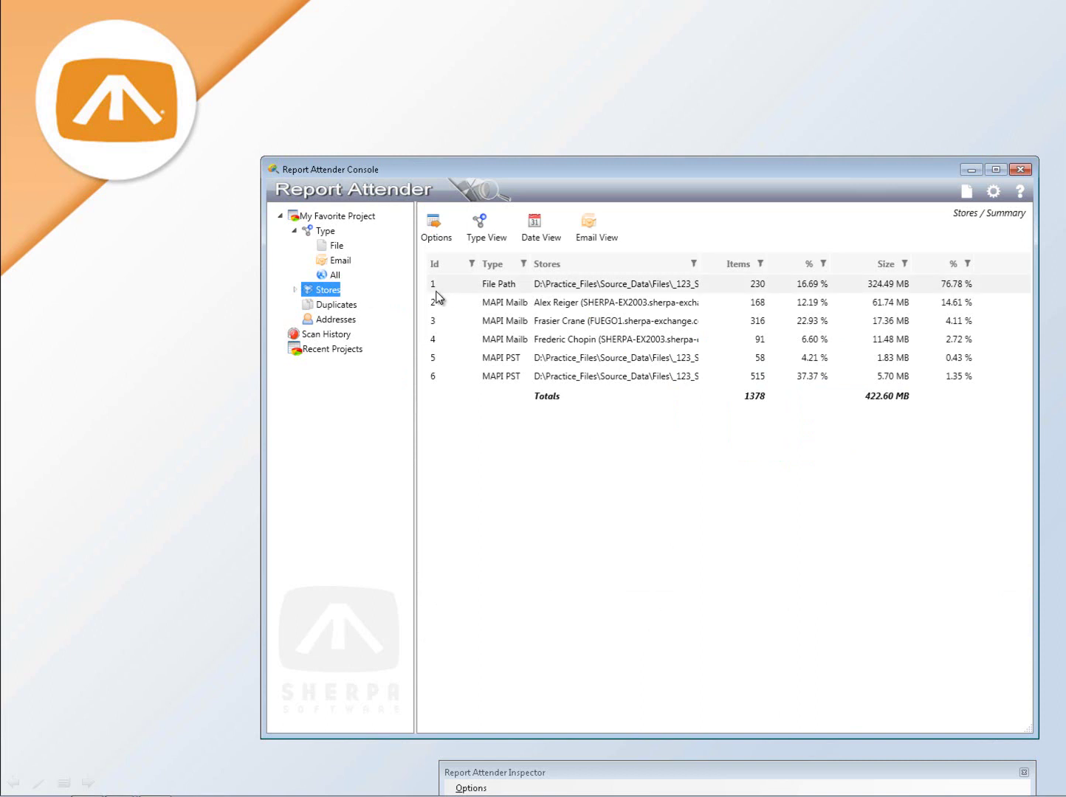
pyautogui.click(295, 290)
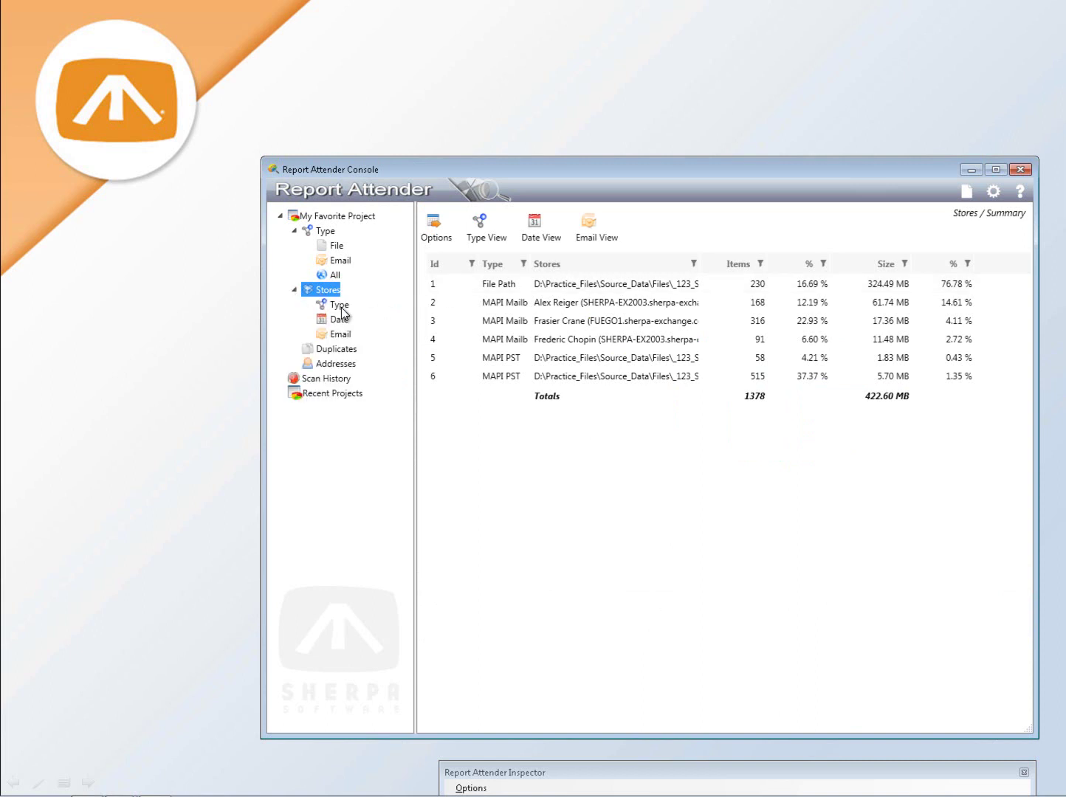
pyautogui.press('Down')
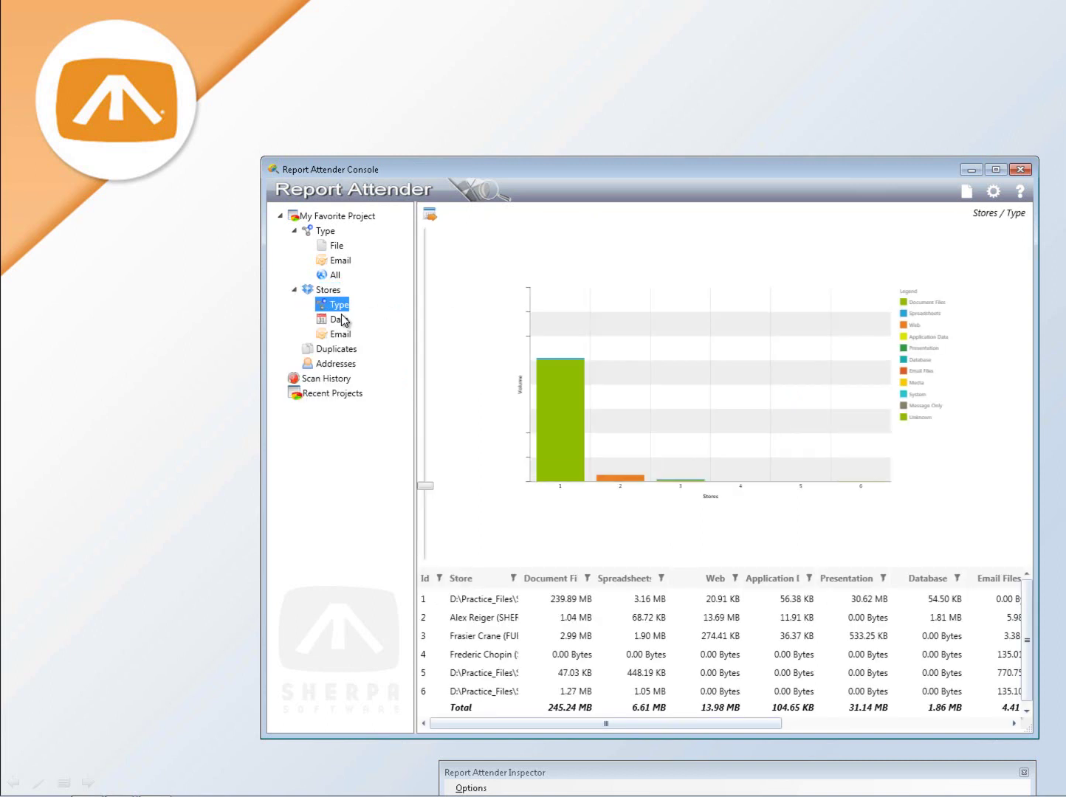